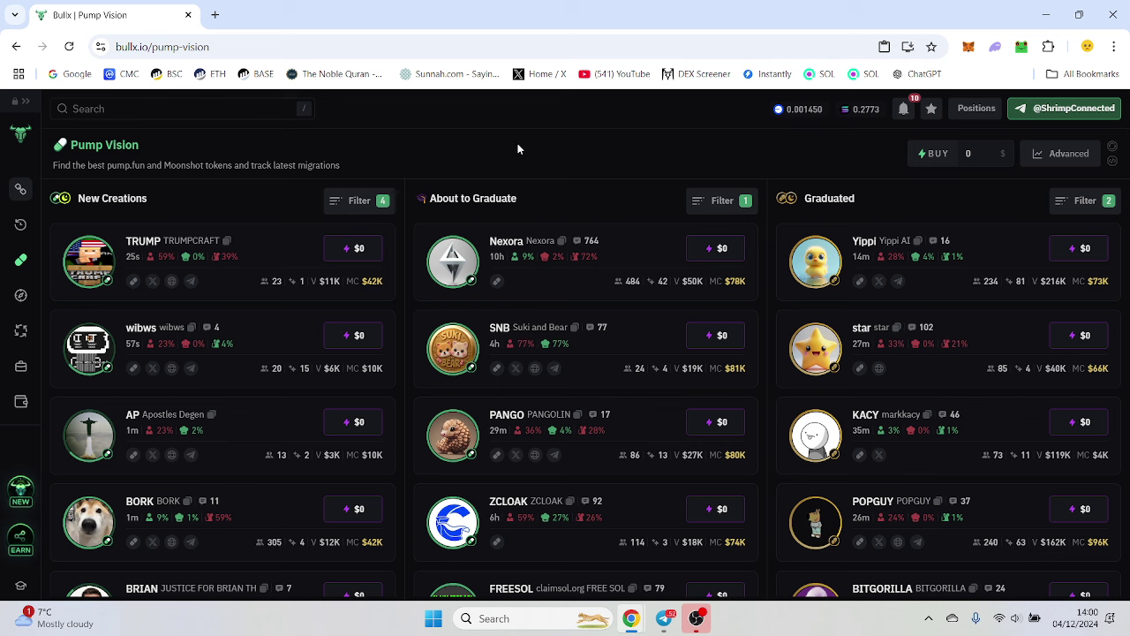
Open the SNB (Suki and Bear) token's terminal from the About to Graduate column
left_click(549, 336)
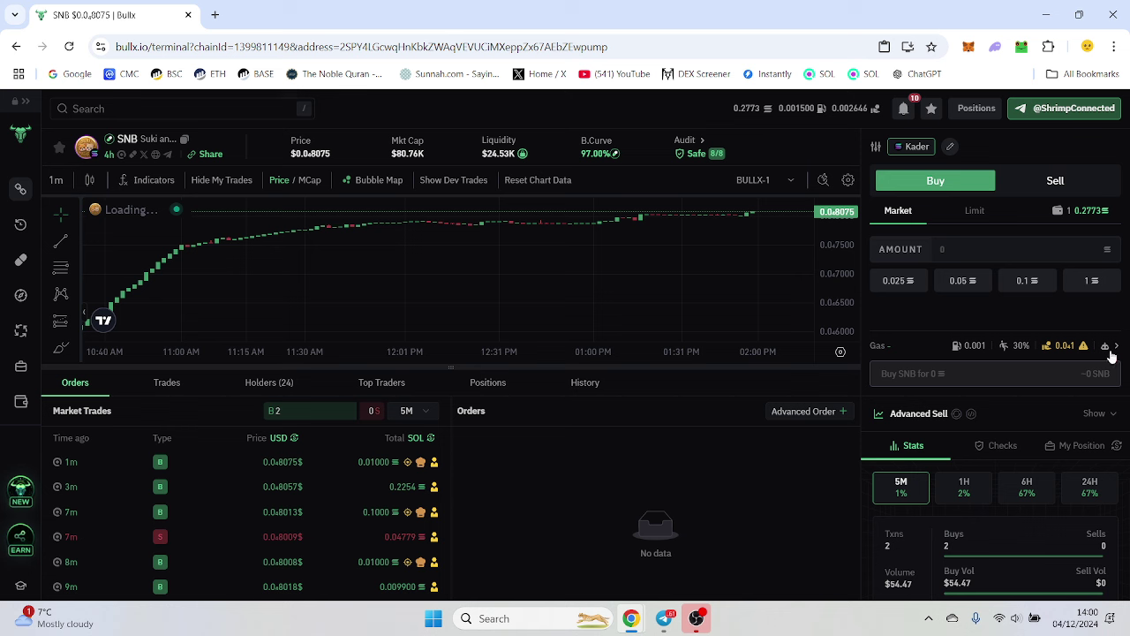
Open Order Settings and copy the 0.001500 fee value from the top readouts
left_click(1106, 348)
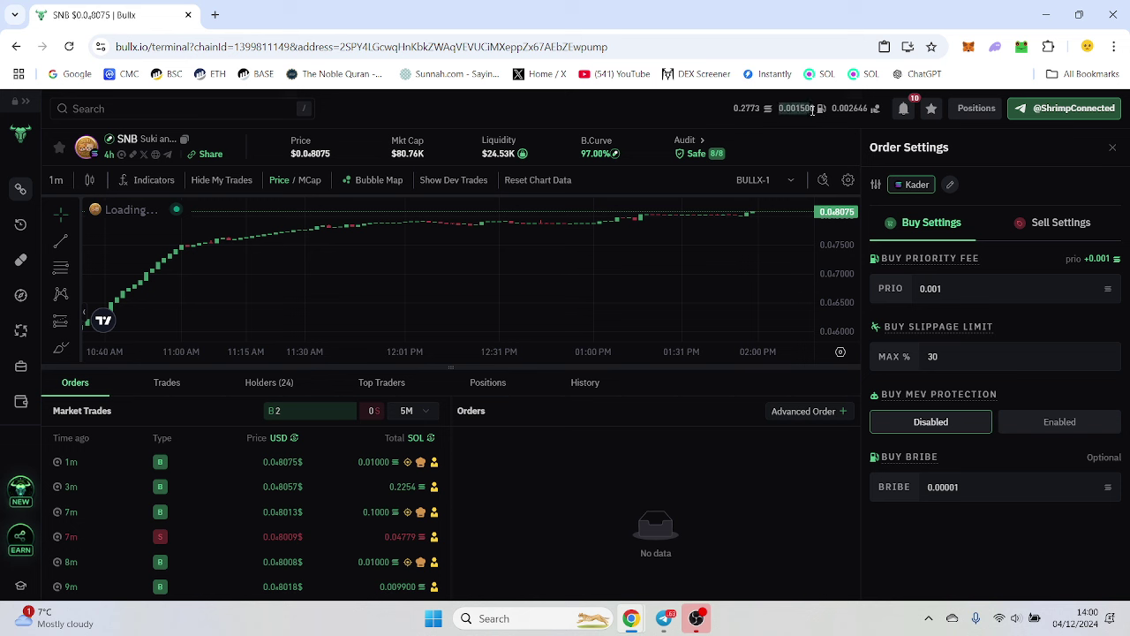
double_click(746, 108)
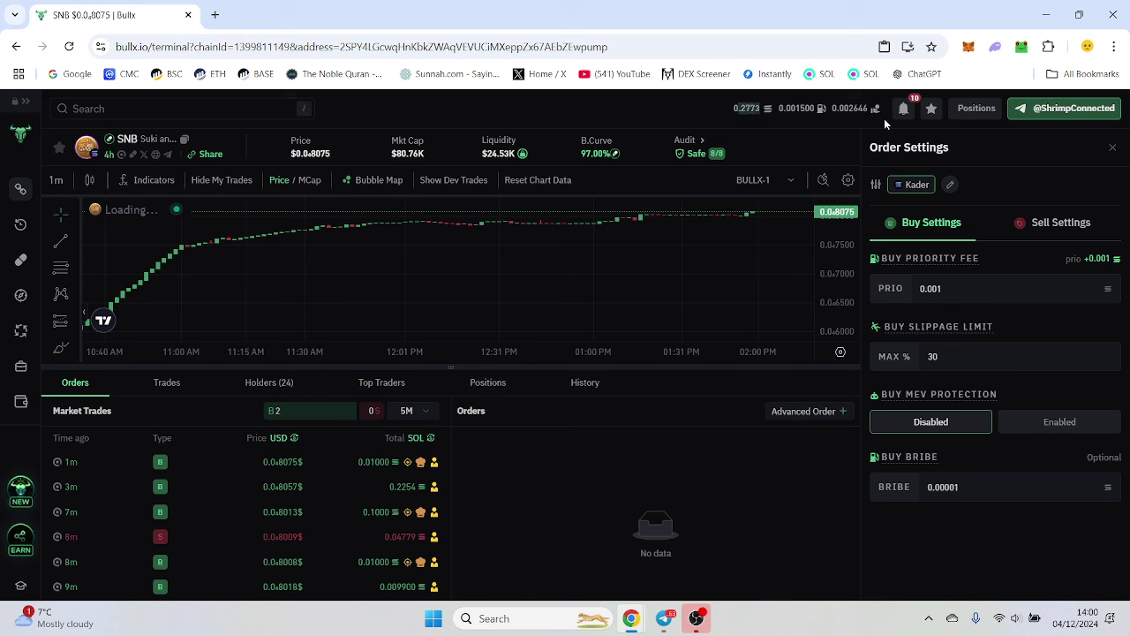
left_click(789, 112)
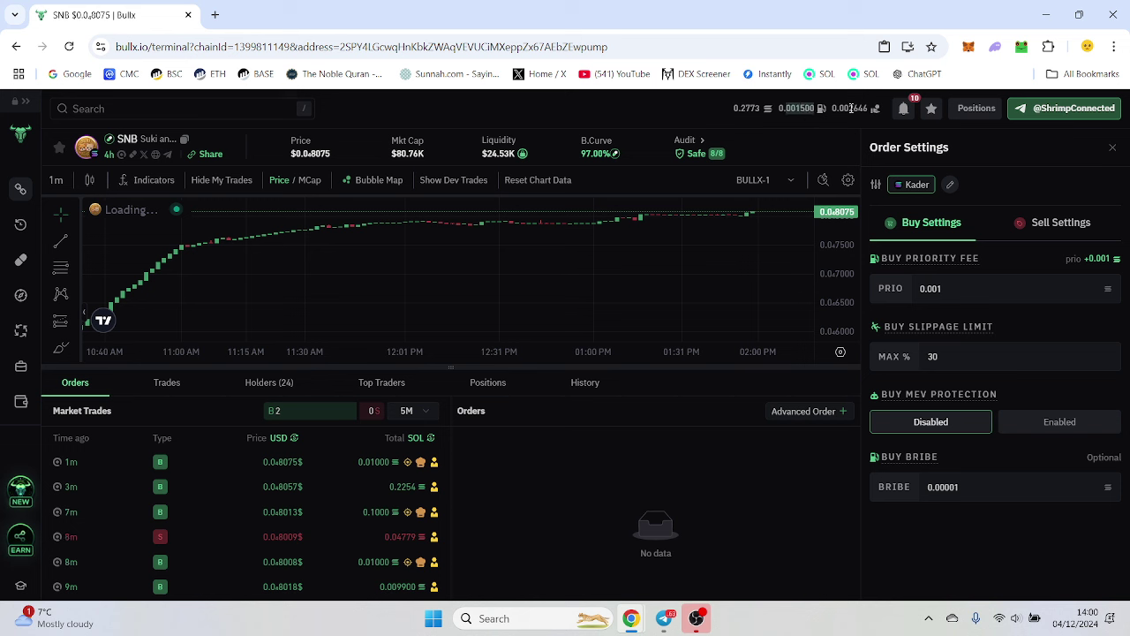
double_click(792, 108)
right_click(792, 109)
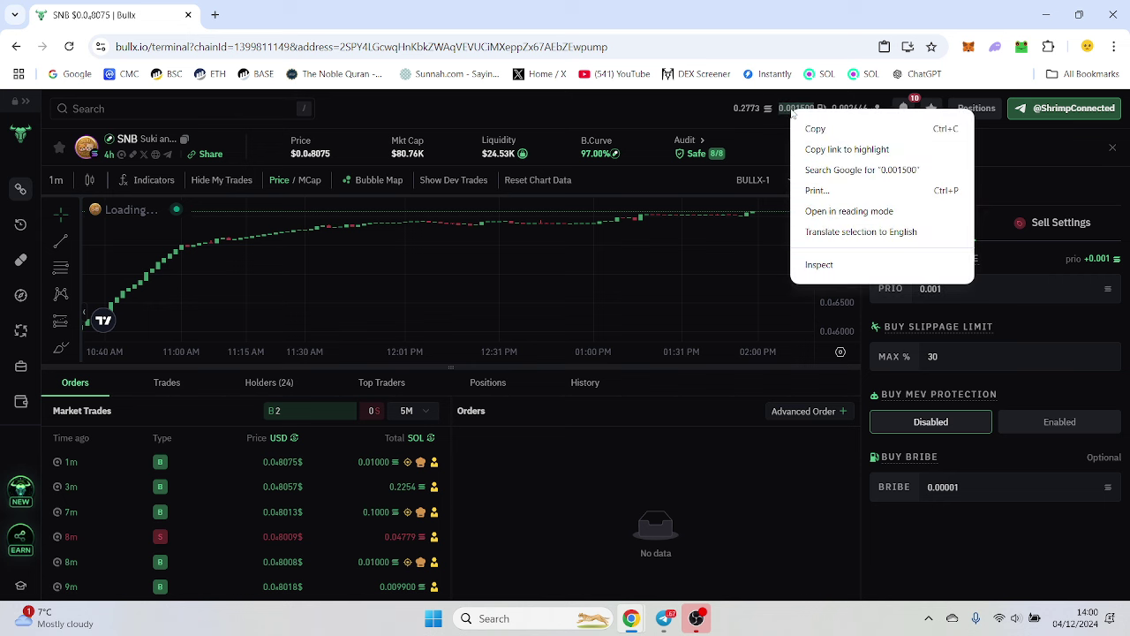
left_click(832, 130)
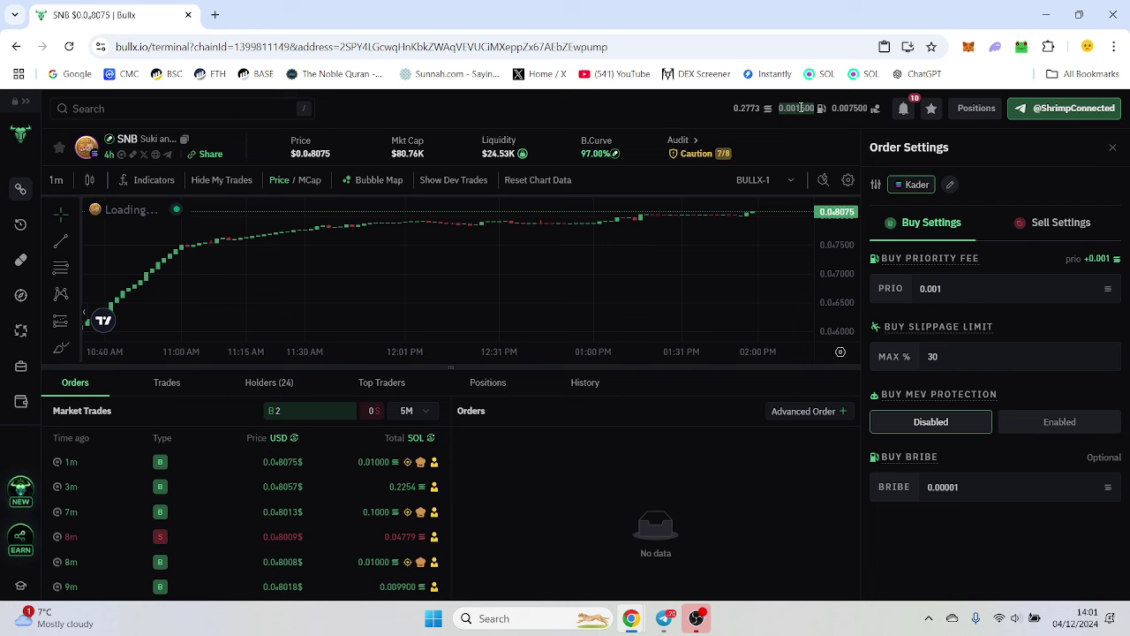
Paste 0.001500 into the buy priority fee, then trim it back to 0.001
double_click(957, 289)
key("ctrl+v")
left_click_drag(958, 291, 939, 289)
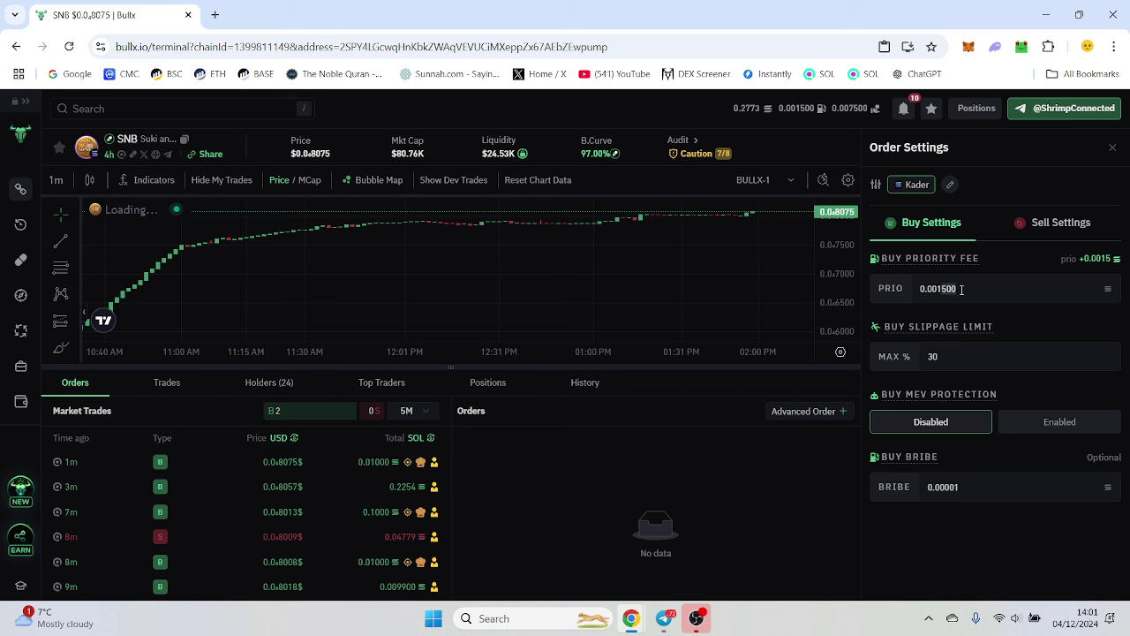
key("BackSpace")
double_click(798, 110)
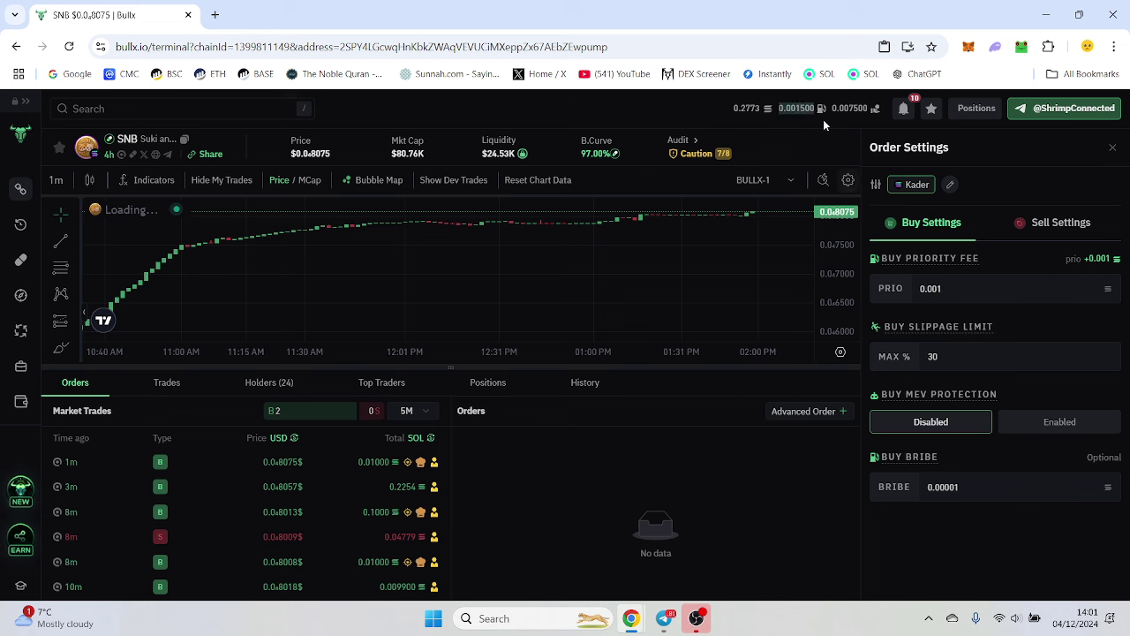
left_click(803, 107)
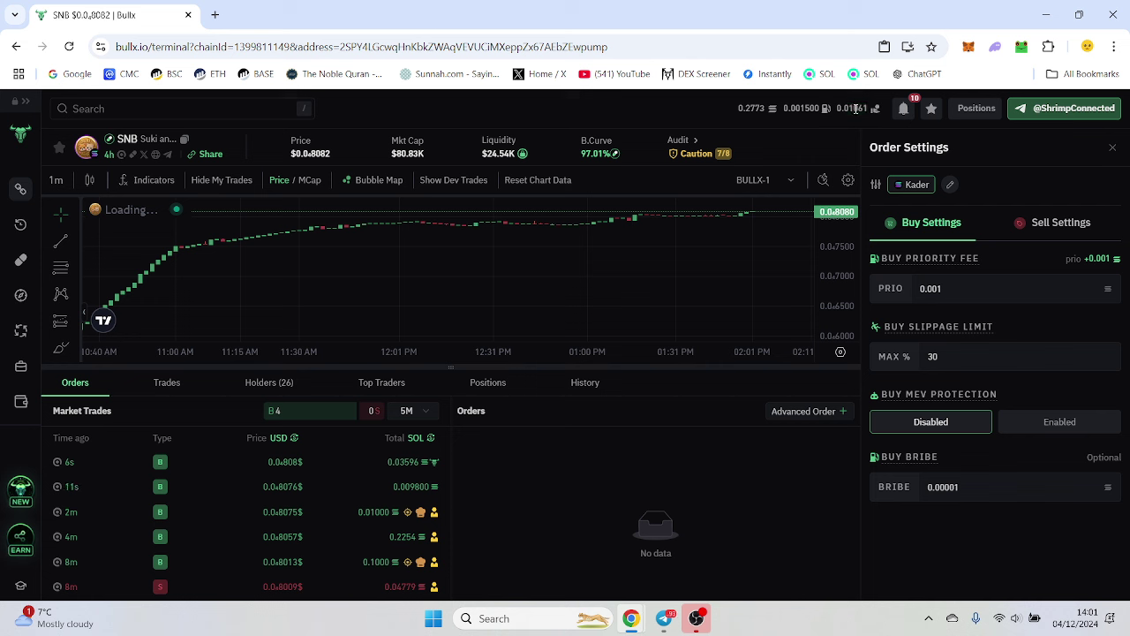
Check Sell Settings, return to Buy Settings, and close Order Settings
left_click(1065, 223)
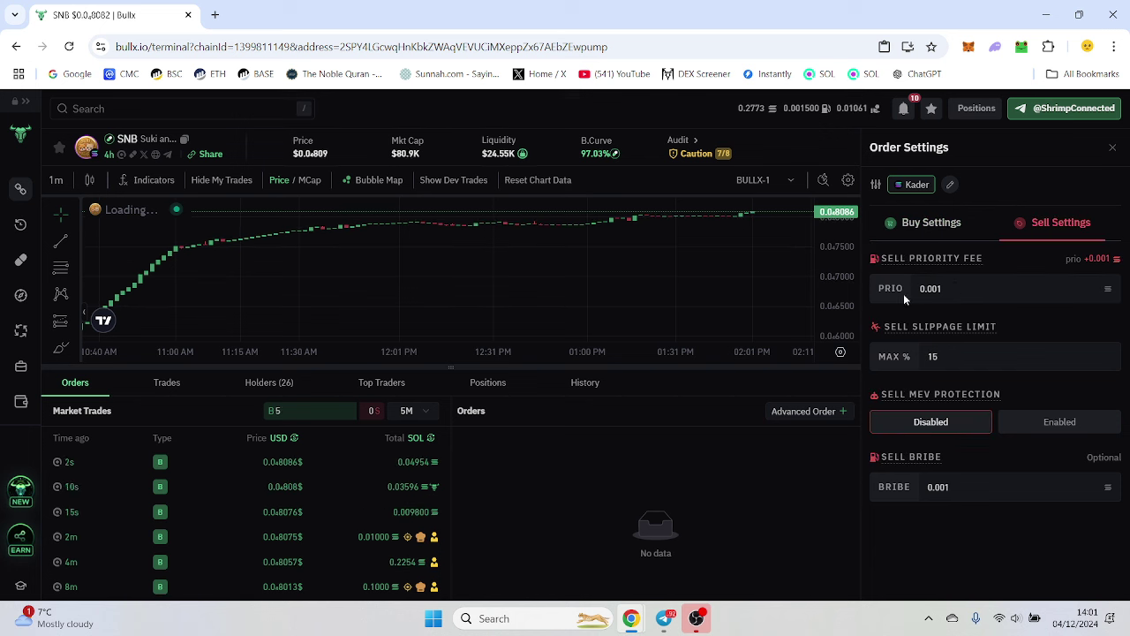
left_click(919, 221)
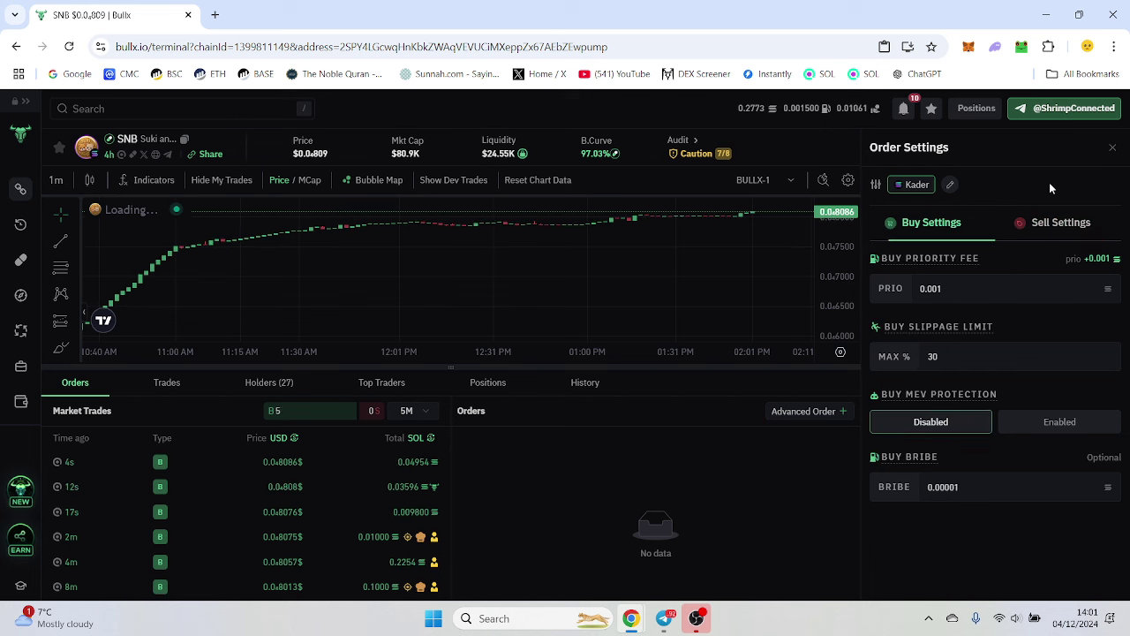
left_click(1112, 147)
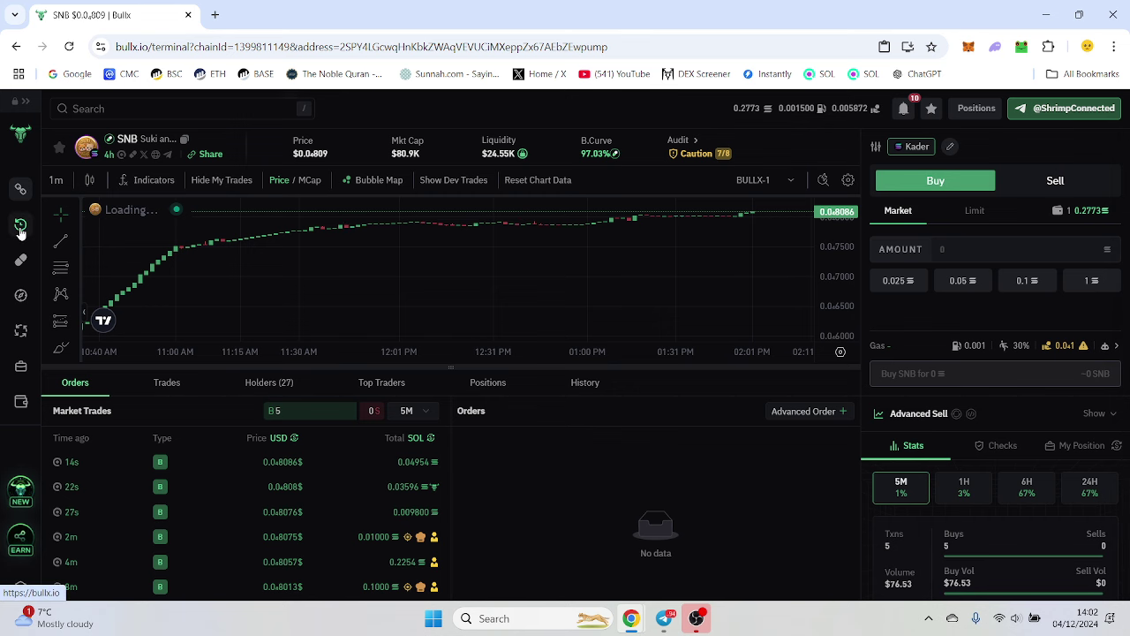
Go back to Pump Vision and scroll through the Graduated token column
left_click(21, 259)
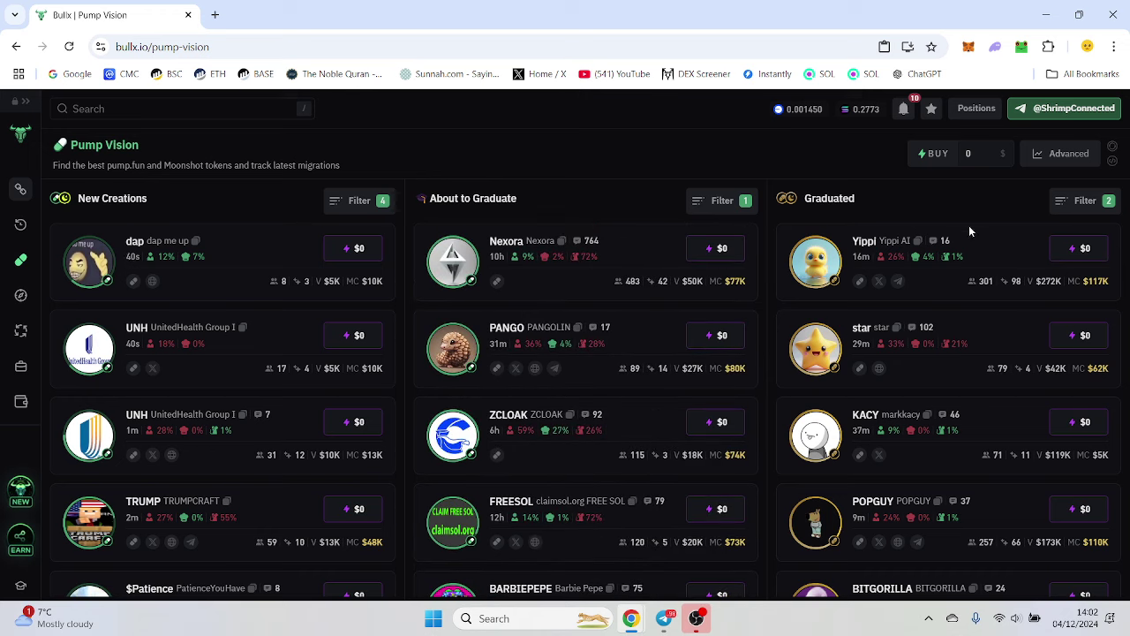
scroll(1032, 305, "down", 3)
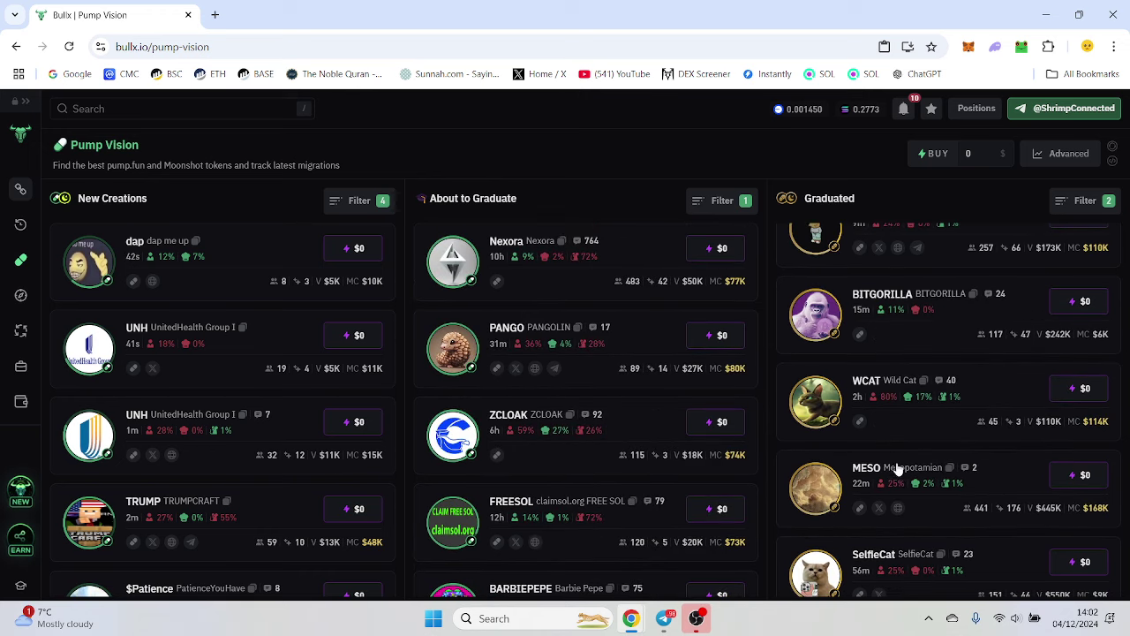
scroll(876, 305, "up", 3)
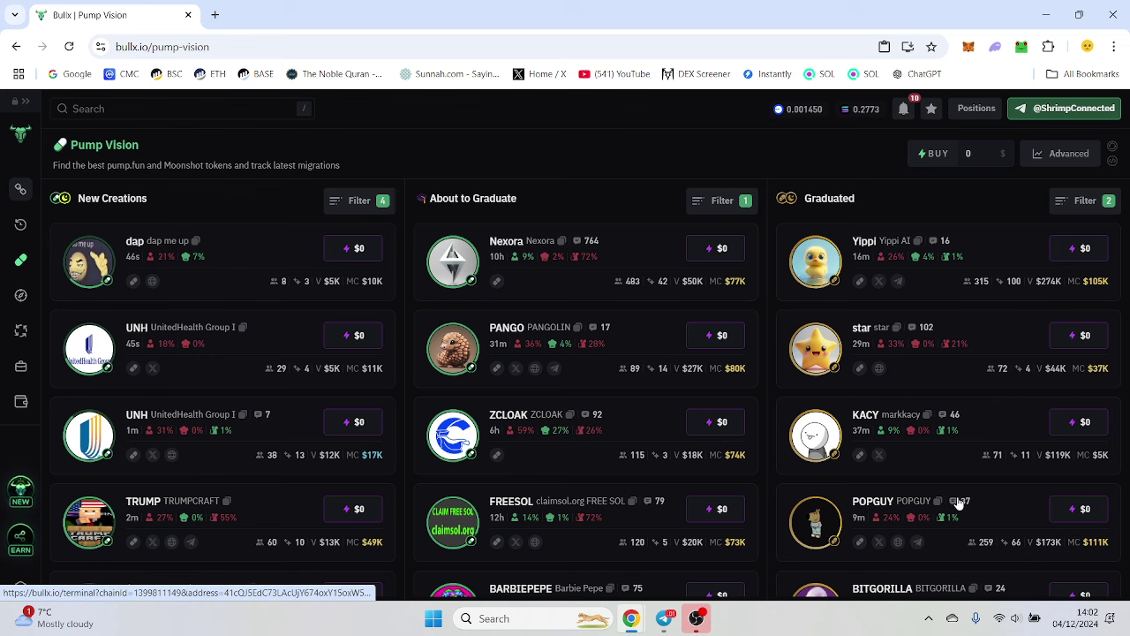
scroll(967, 499, "down", 4)
scroll(975, 463, "down", 4)
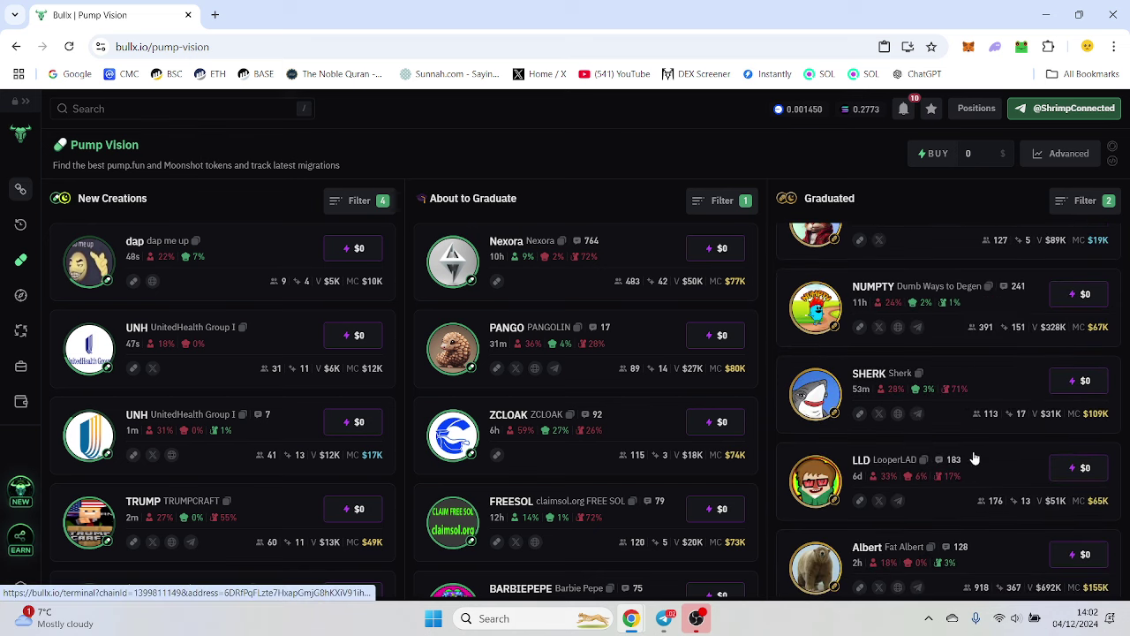
scroll(999, 490, "down", 3)
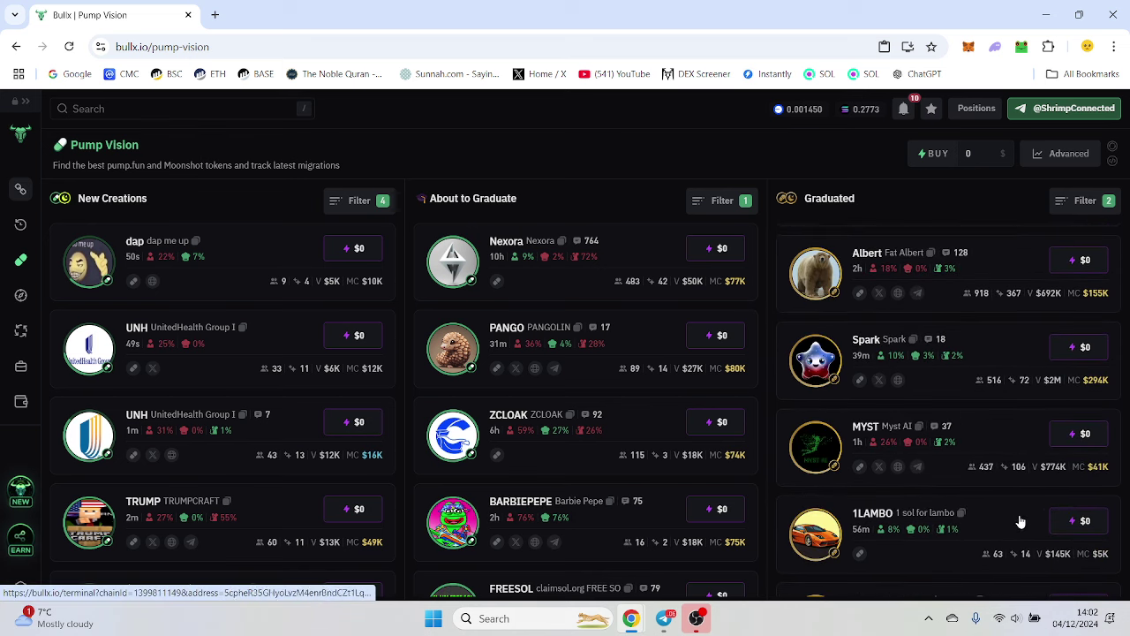
scroll(998, 490, "up", 11)
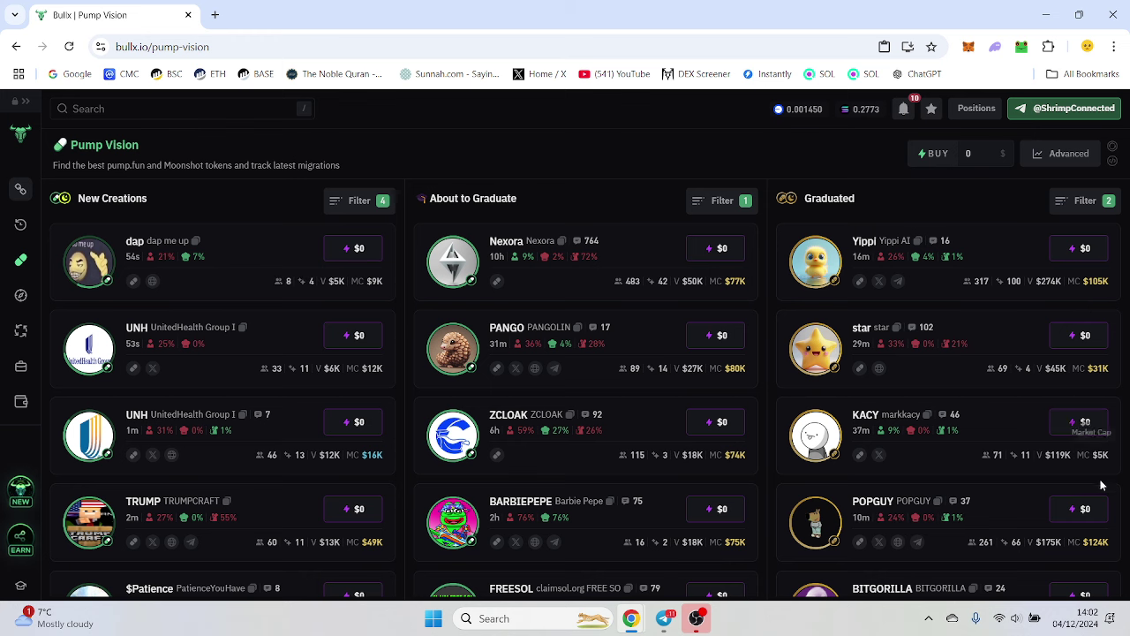
scroll(1100, 468, "down", 1)
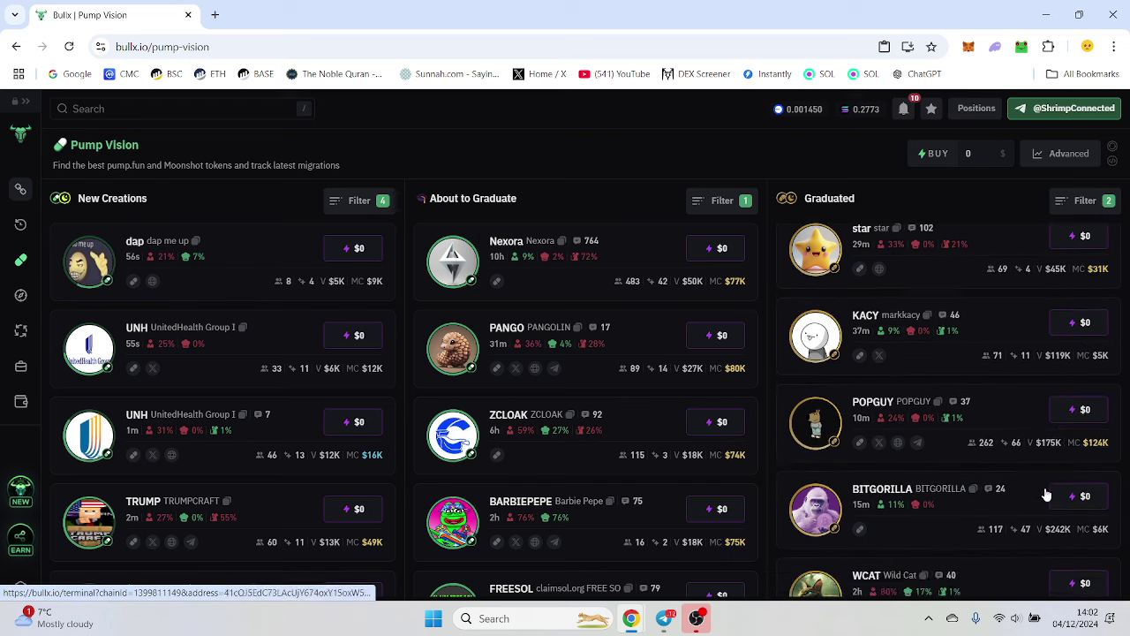
scroll(911, 468, "down", 5)
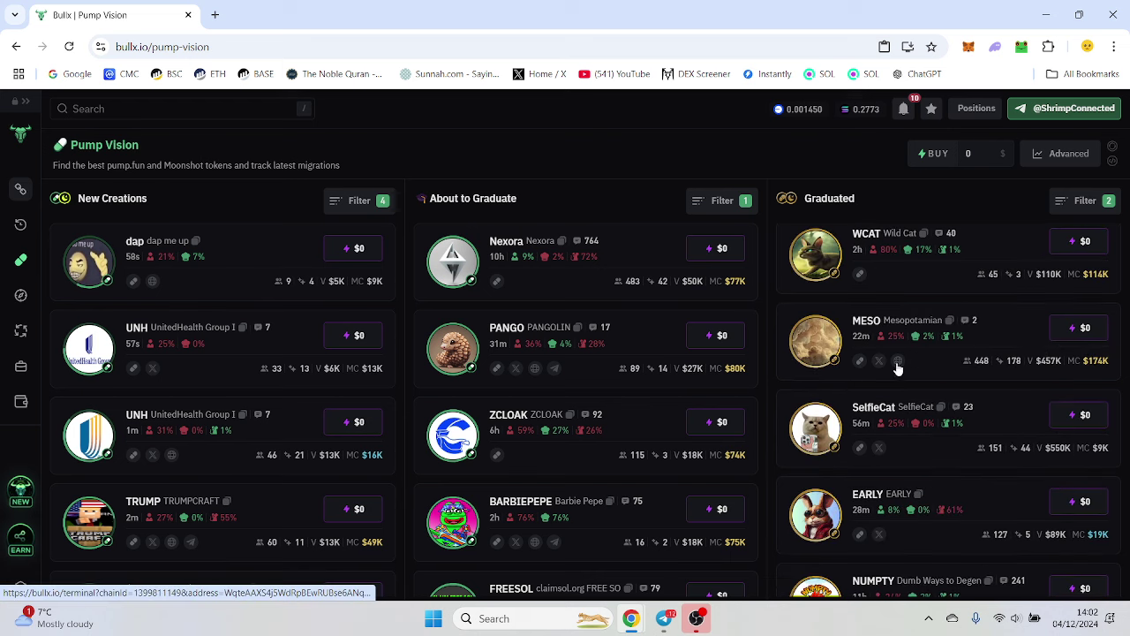
scroll(992, 456, "down", 1)
scroll(993, 449, "down", 5)
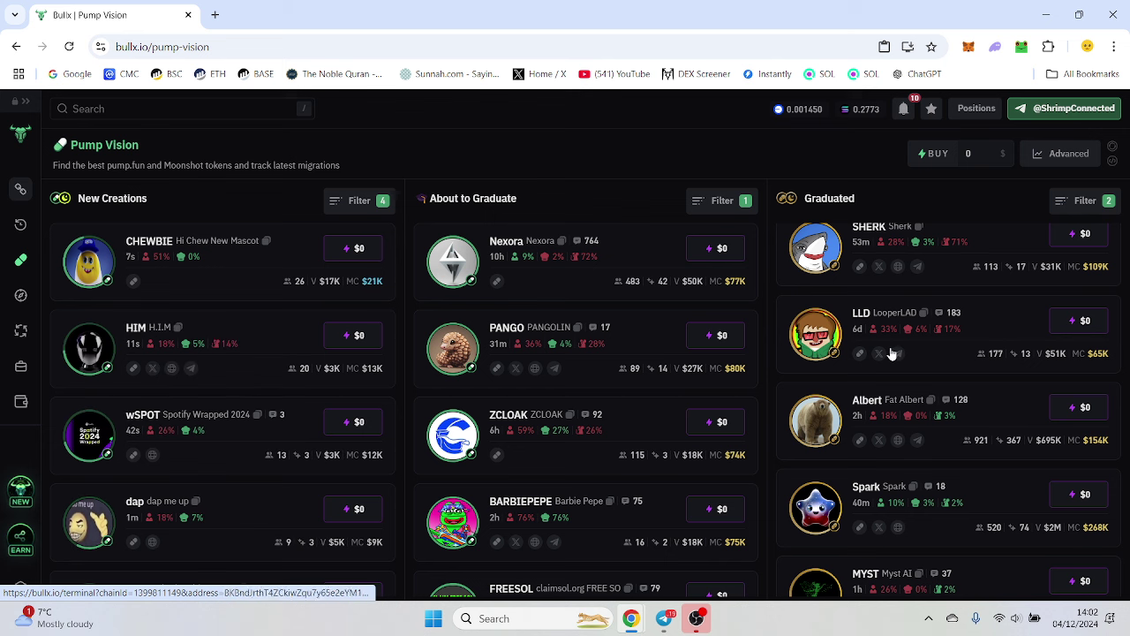
scroll(969, 457, "up", 8)
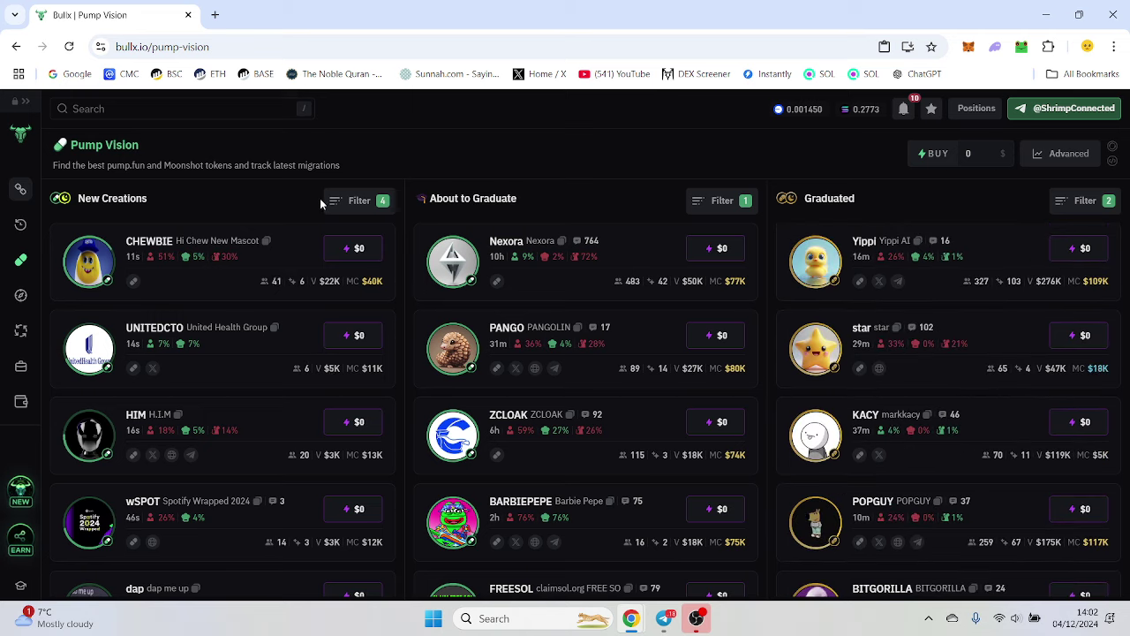
Apply New Creations filters: Volume Min 5000, Holders Min 25, Market Cap Min 8000
left_click(355, 205)
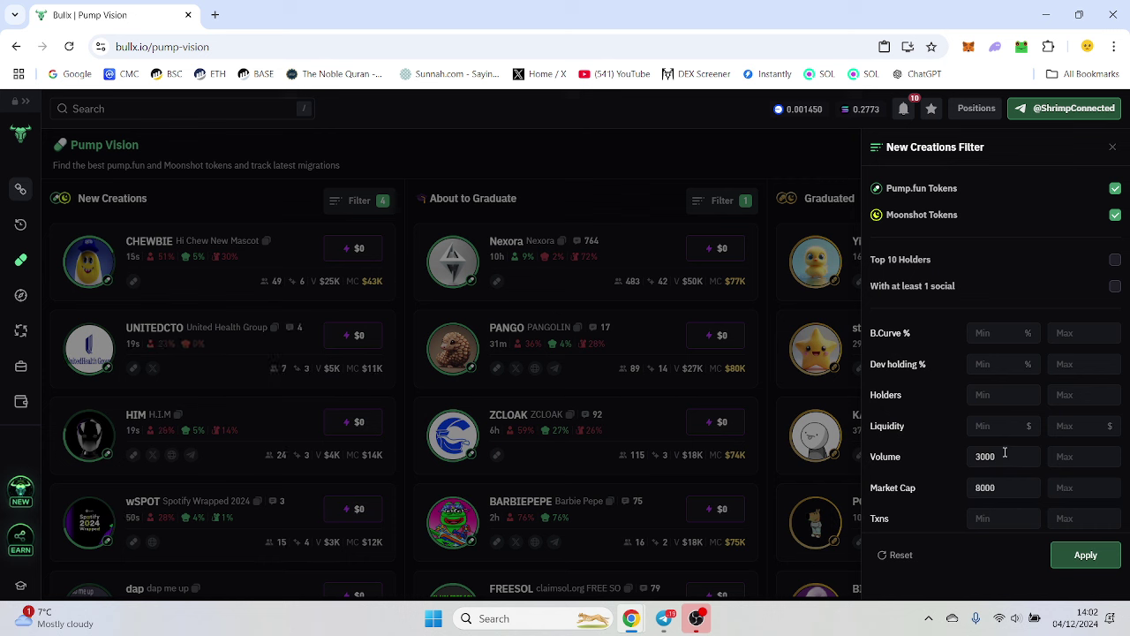
double_click(966, 458)
type("50")
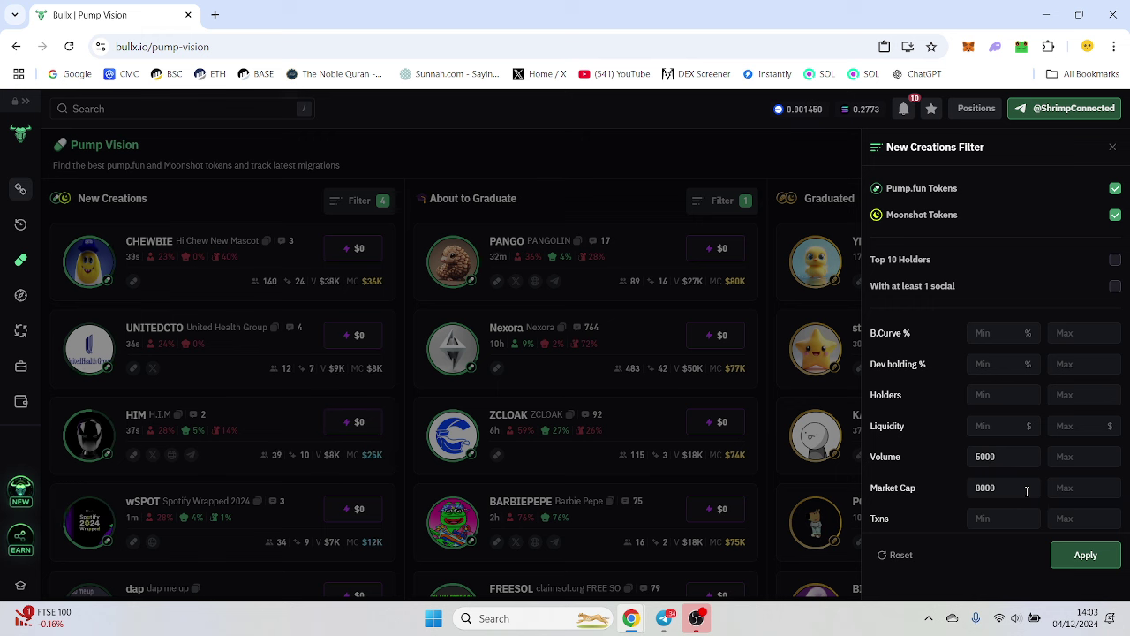
scroll(1019, 371, "down", 2)
left_click(995, 296)
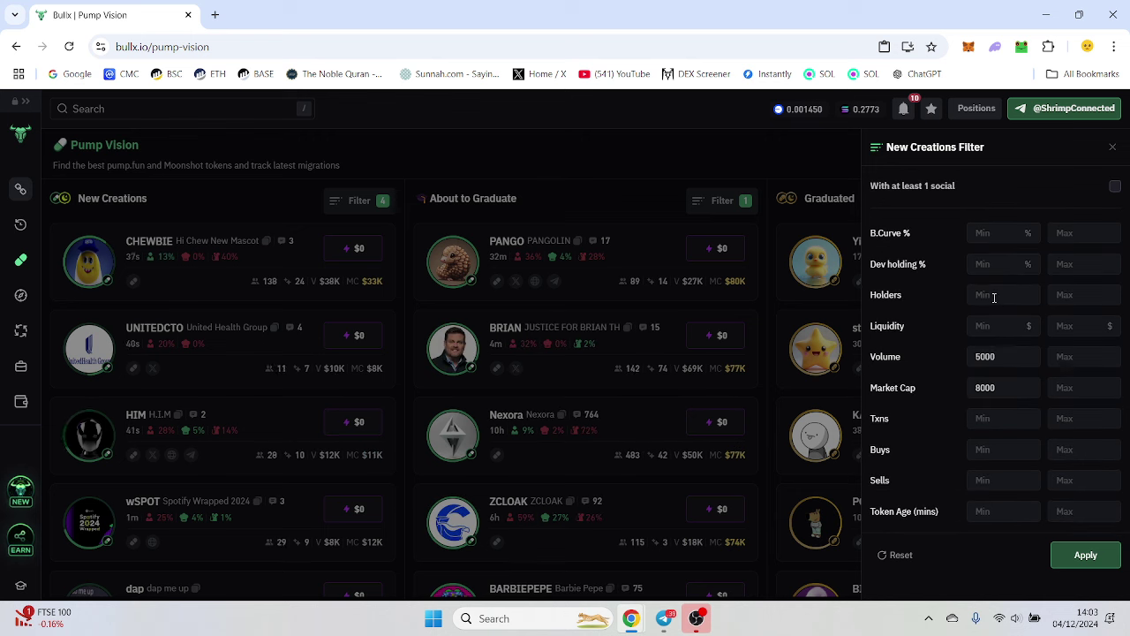
type("25")
left_click_drag(1000, 389, 968, 391)
left_click(995, 388)
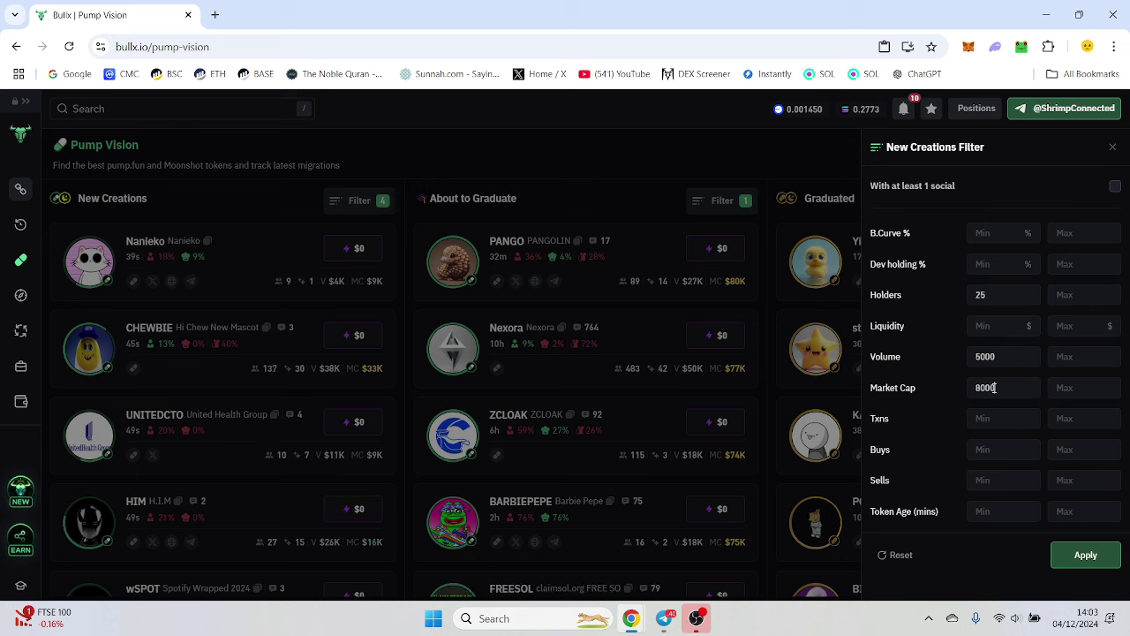
left_click(1093, 560)
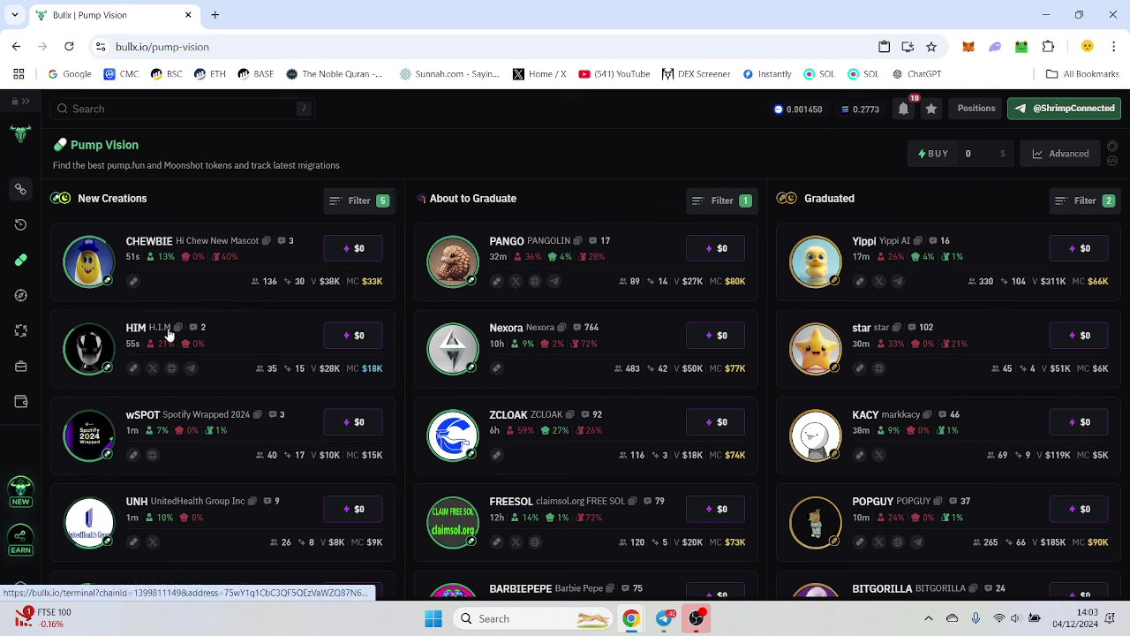
Open HIM, wSPOT and CHEWBIE each in a new tab, then switch to HIM
right_click(160, 335)
left_click(185, 345)
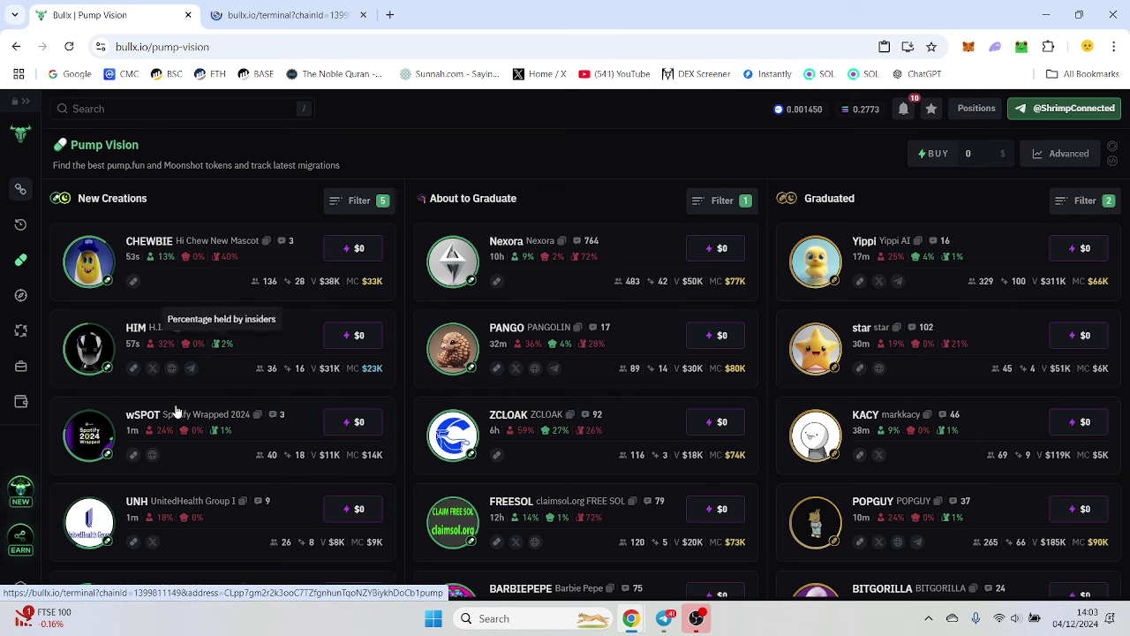
right_click(192, 417)
left_click(216, 429)
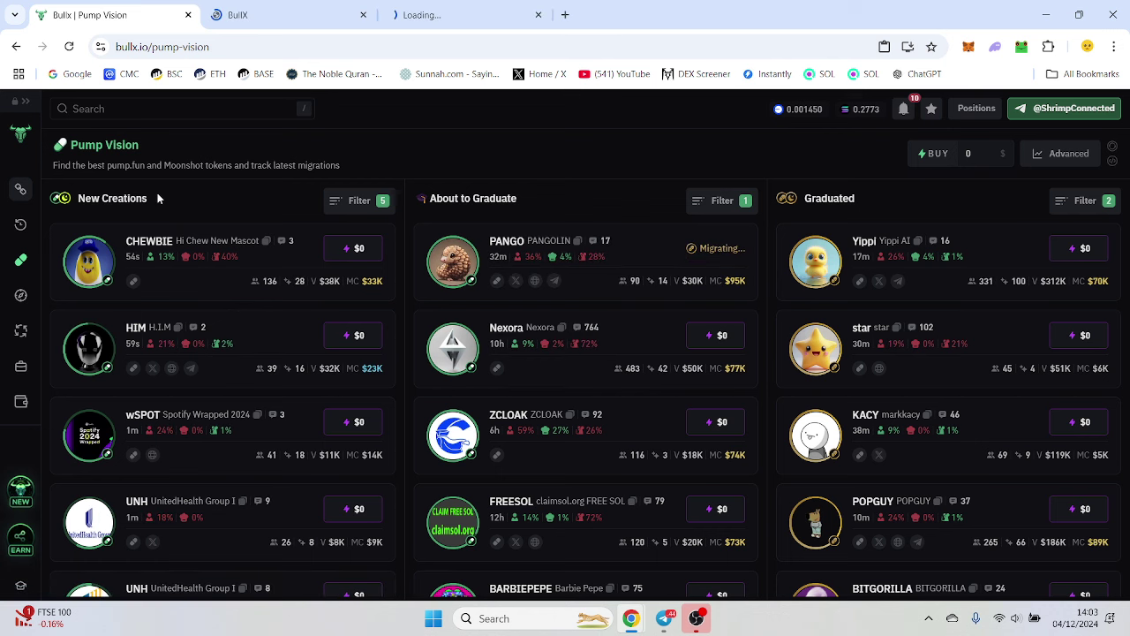
right_click(171, 243)
left_click(226, 261)
left_click(265, 15)
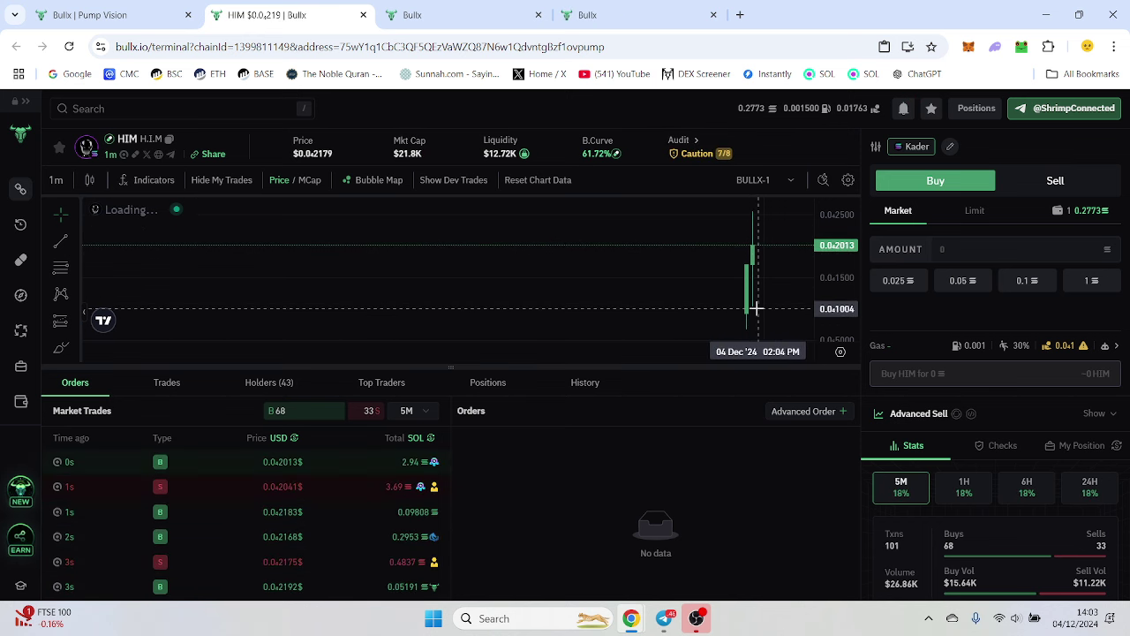
Show HIM in 1-second candles and set a limit price 25% below market
left_click(56, 179)
left_click(62, 202)
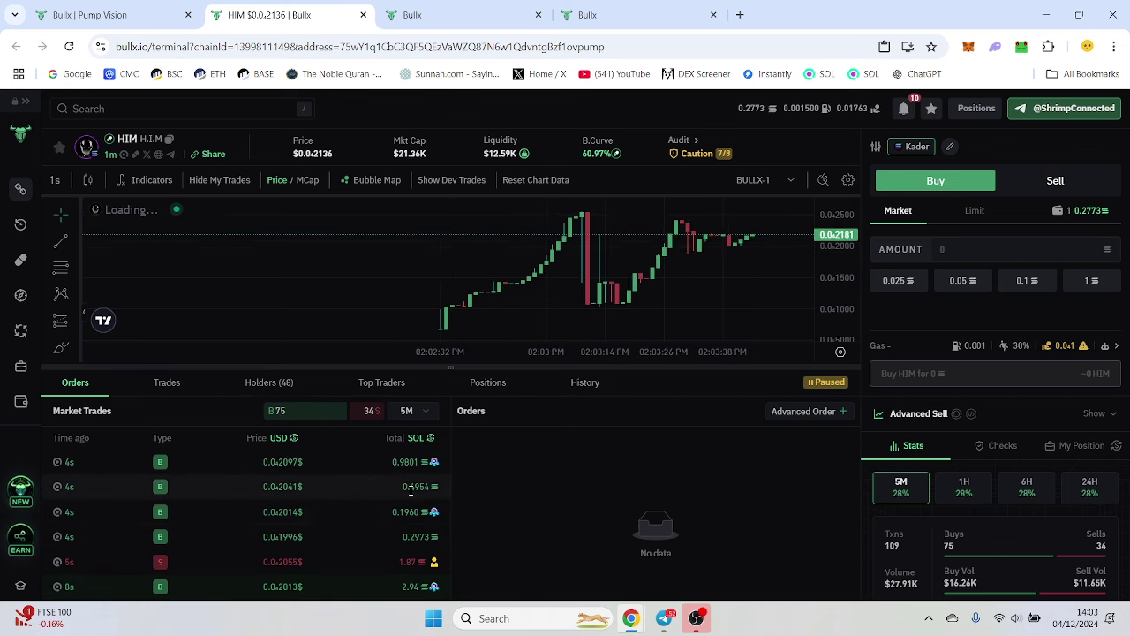
left_click(974, 210)
mouse_move(965, 355)
left_mouse_down()
mouse_move(929, 352)
mouse_move(948, 353)
left_mouse_up()
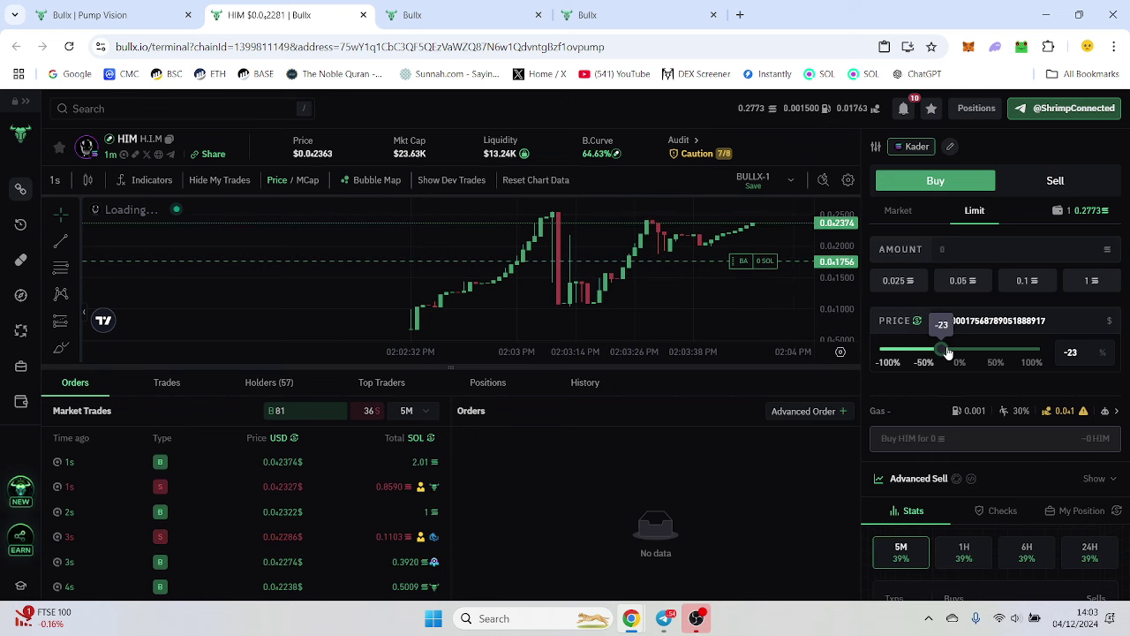
left_click(898, 212)
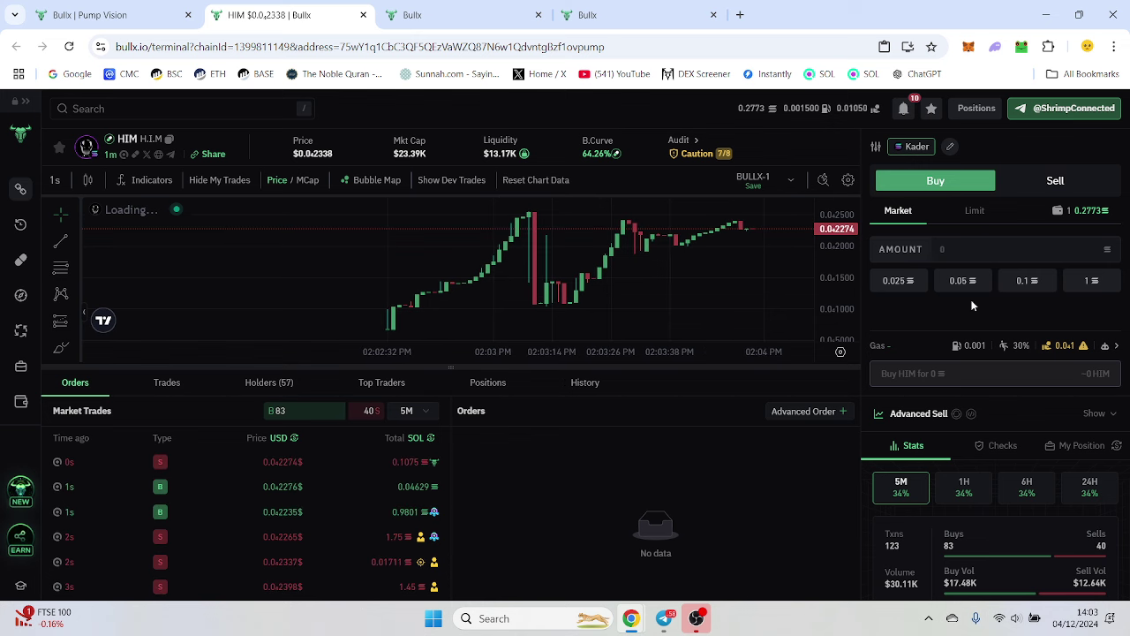
left_click(975, 212)
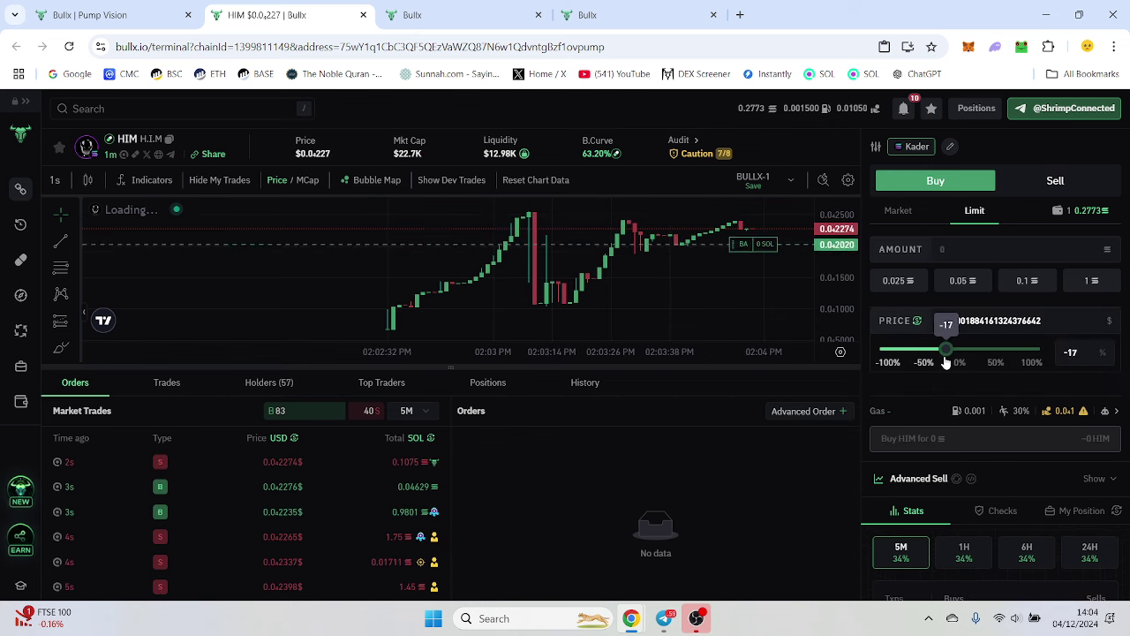
left_click_drag(941, 357, 938, 357)
Submit a 0.2 SOL limit buy for HIM, then view the wSPOT page
left_click(972, 244)
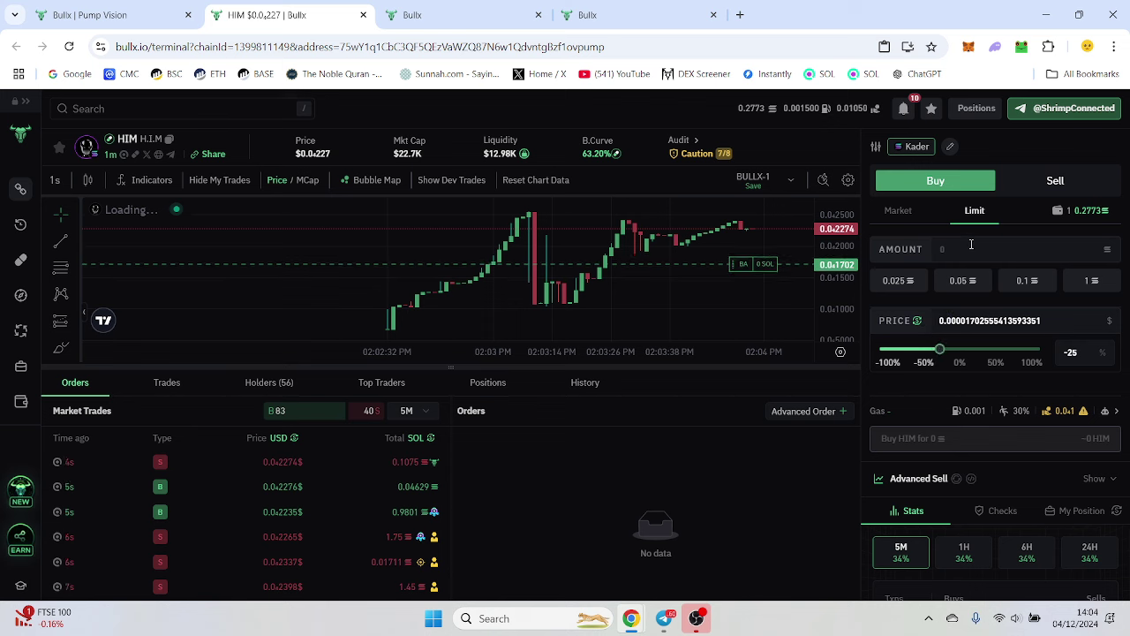
type("0.2")
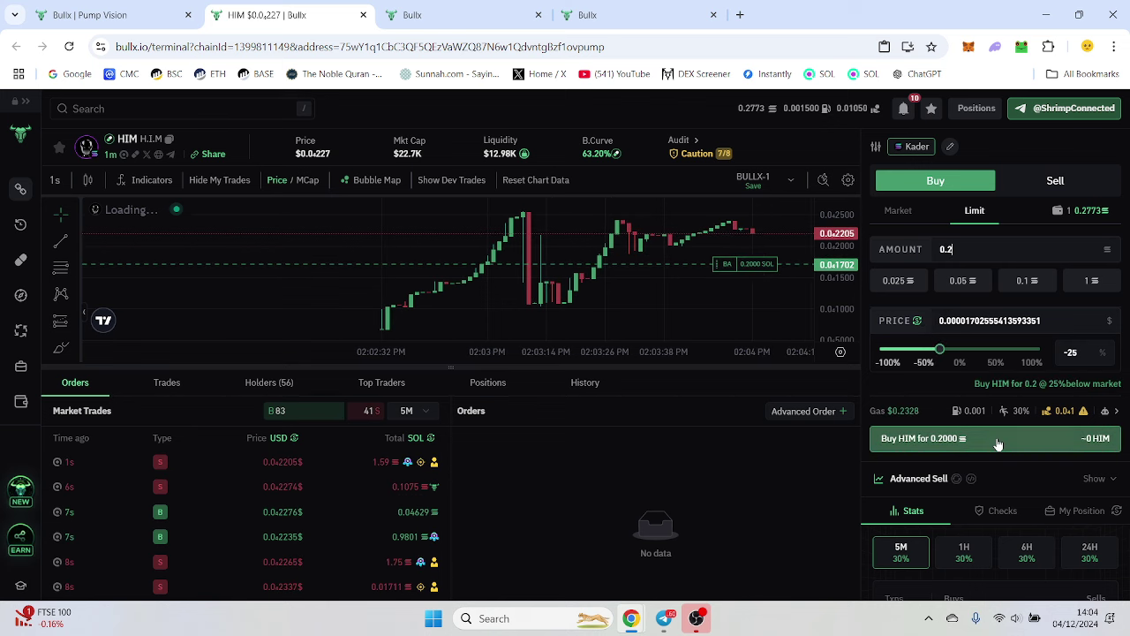
left_click(998, 439)
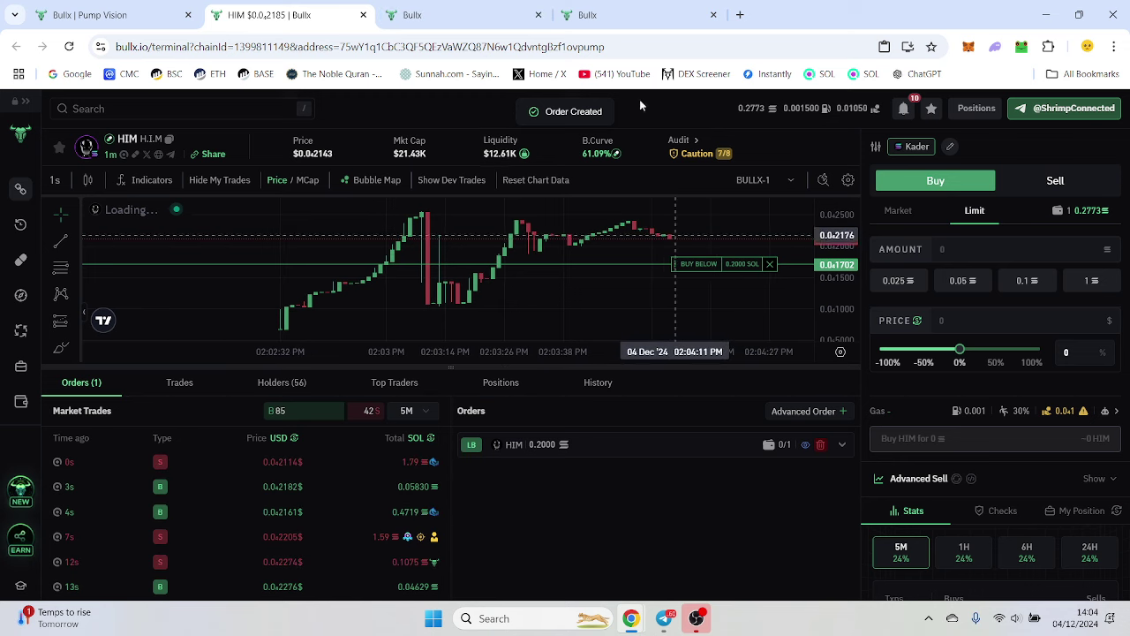
left_click(459, 15)
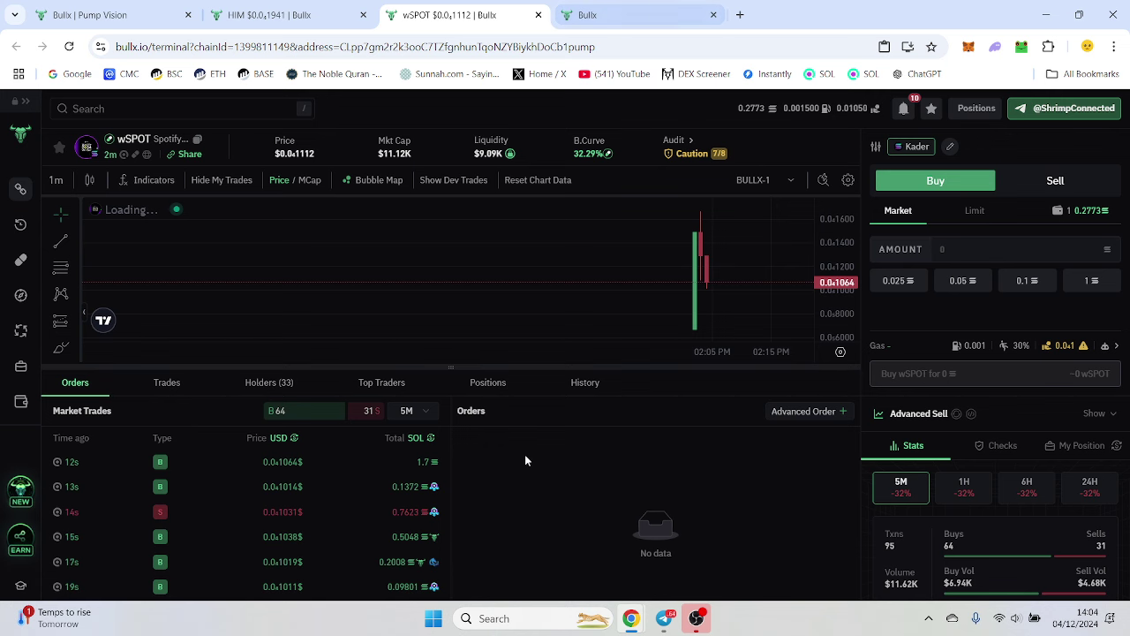
Look through CHEWBIE's market trades, then return to the Pump Vision lists
left_click(655, 5)
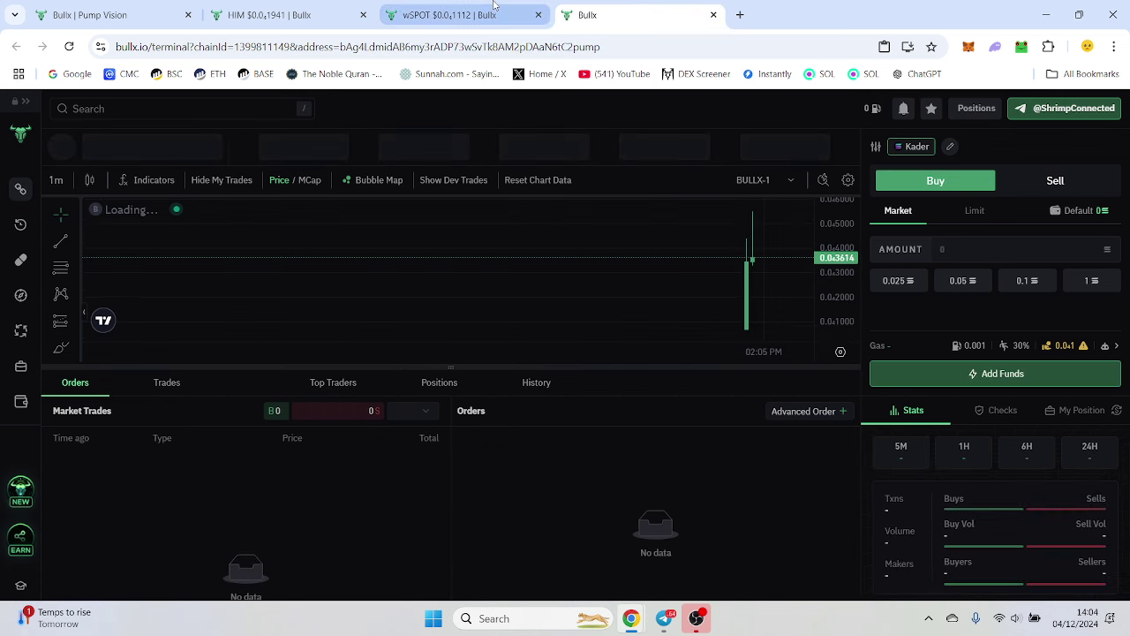
left_click(455, 15)
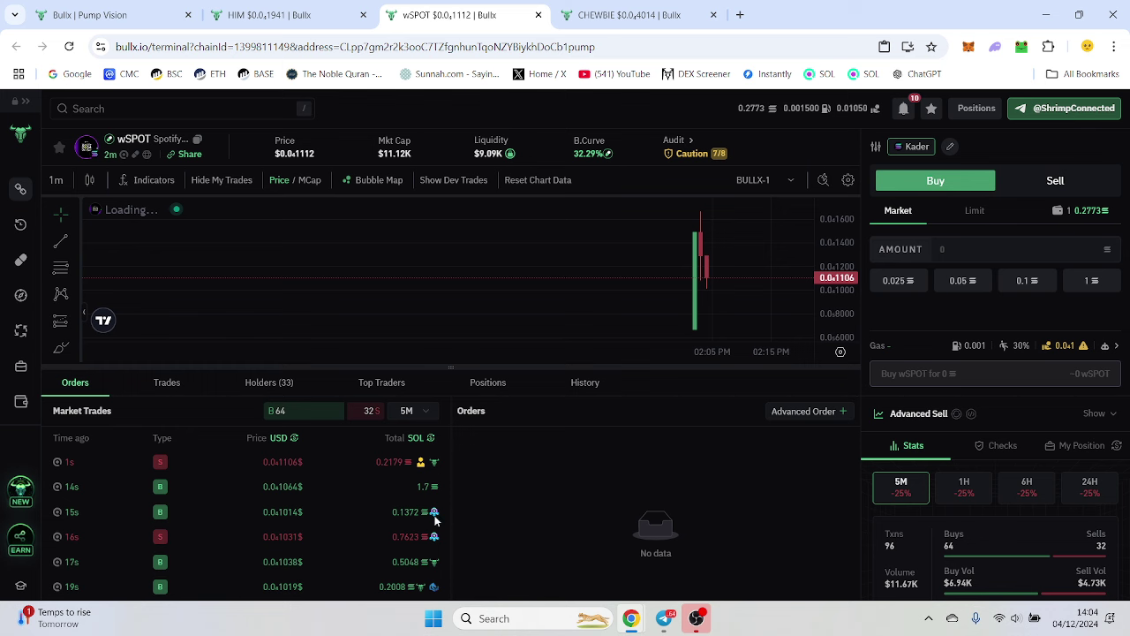
left_click(655, 7)
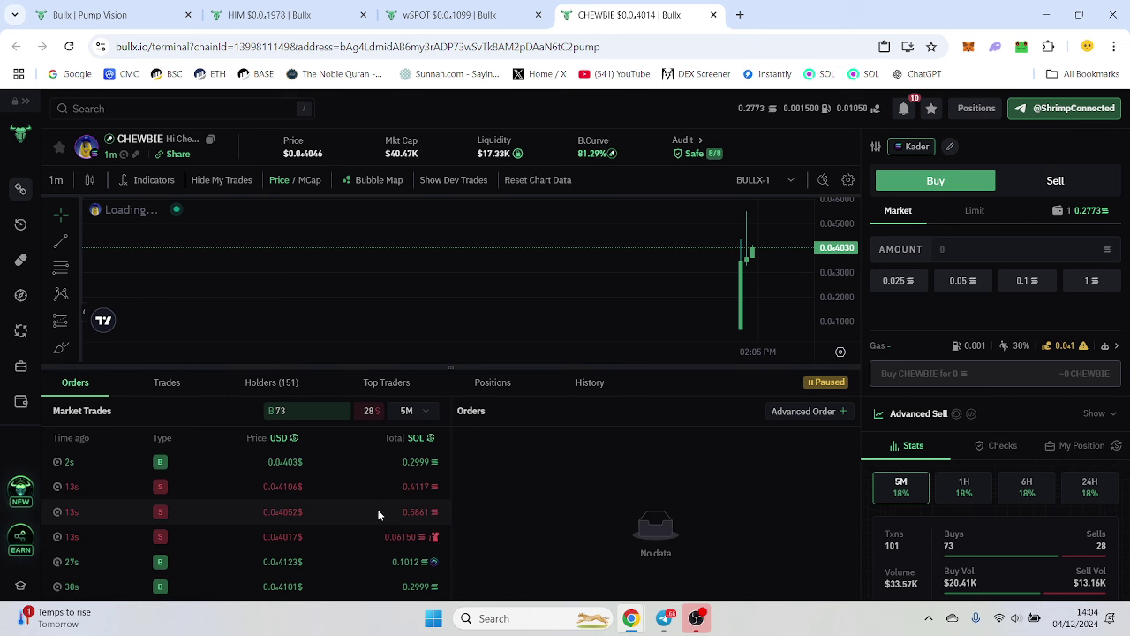
scroll(115, 523, "down", 1)
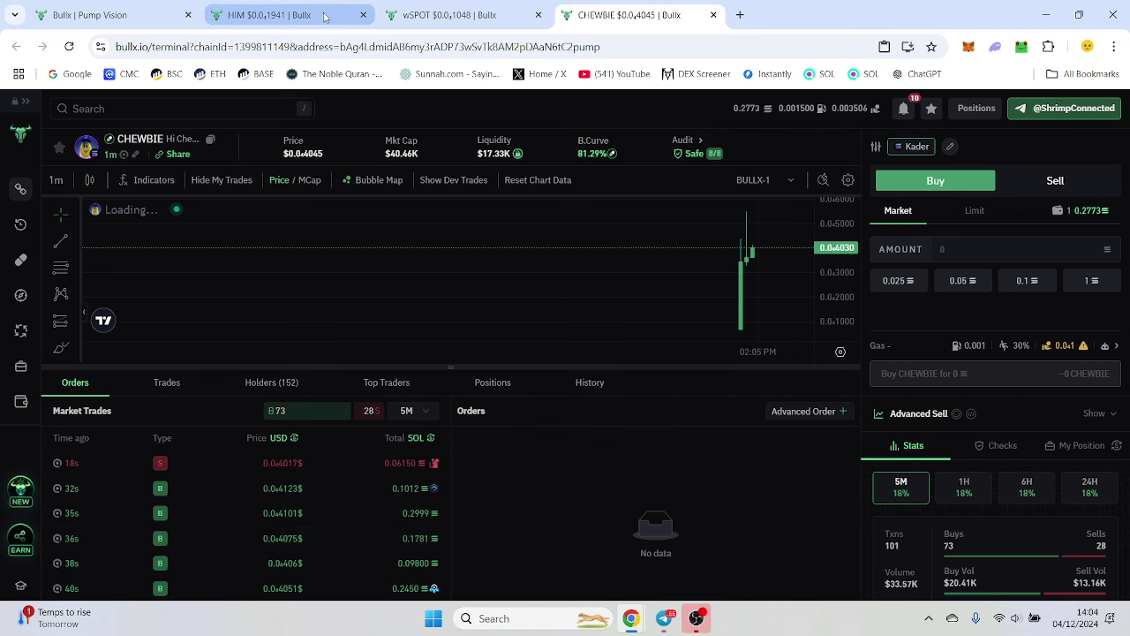
left_click(177, 5)
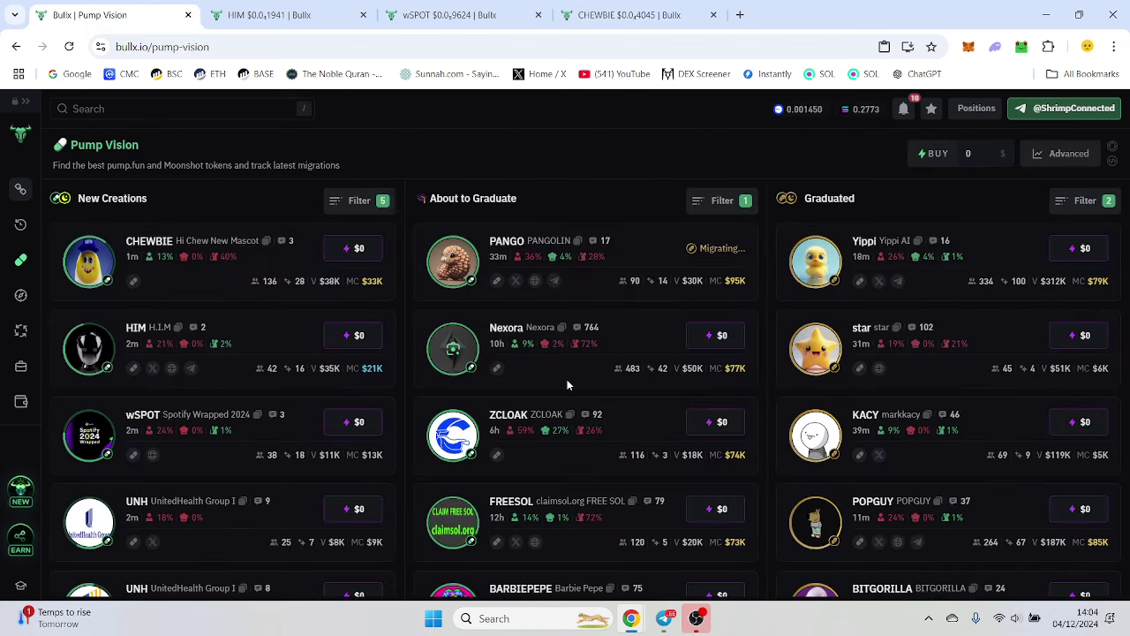
Open POLG (PEPE GOLD) from About to Graduate and show its chart in 1-minute candles
scroll(570, 396, "down", 2)
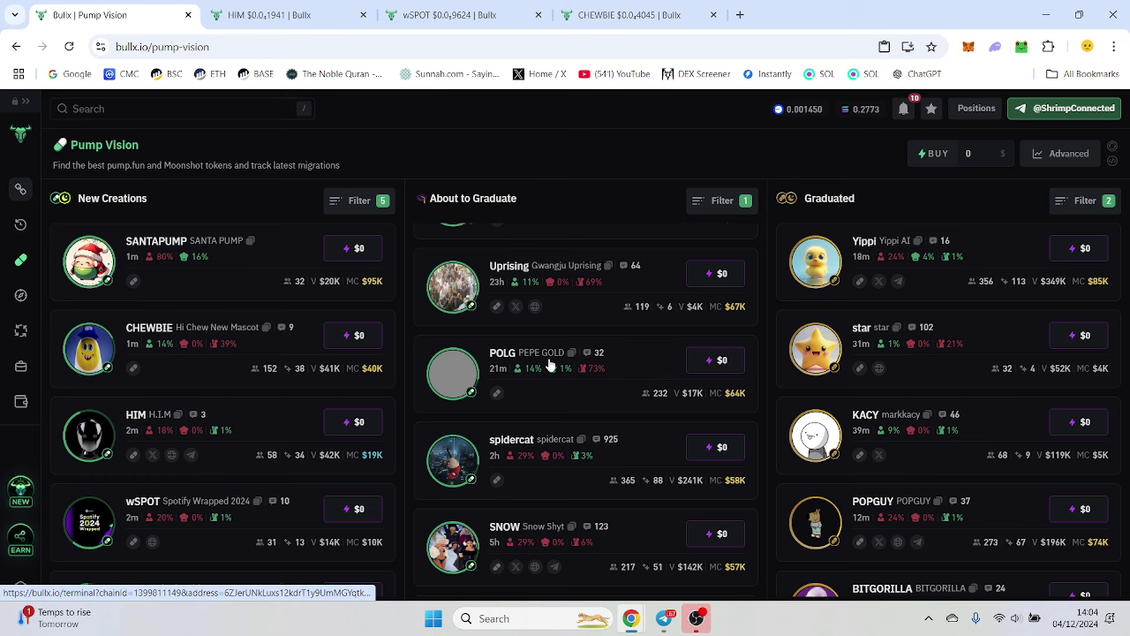
left_click(591, 375)
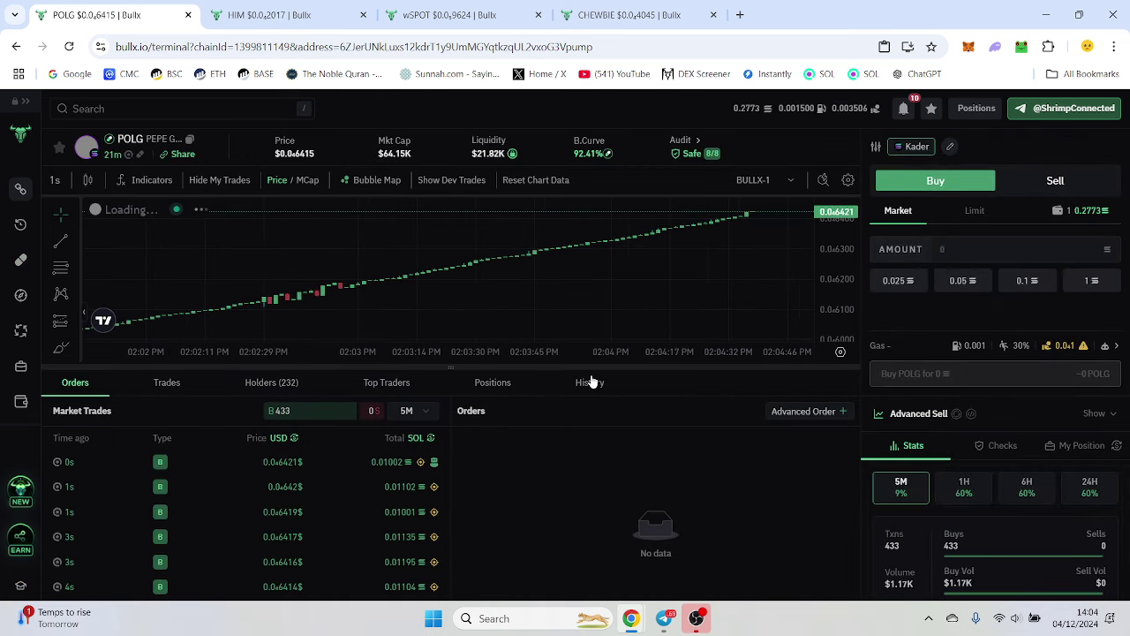
left_click(54, 180)
left_click(71, 278)
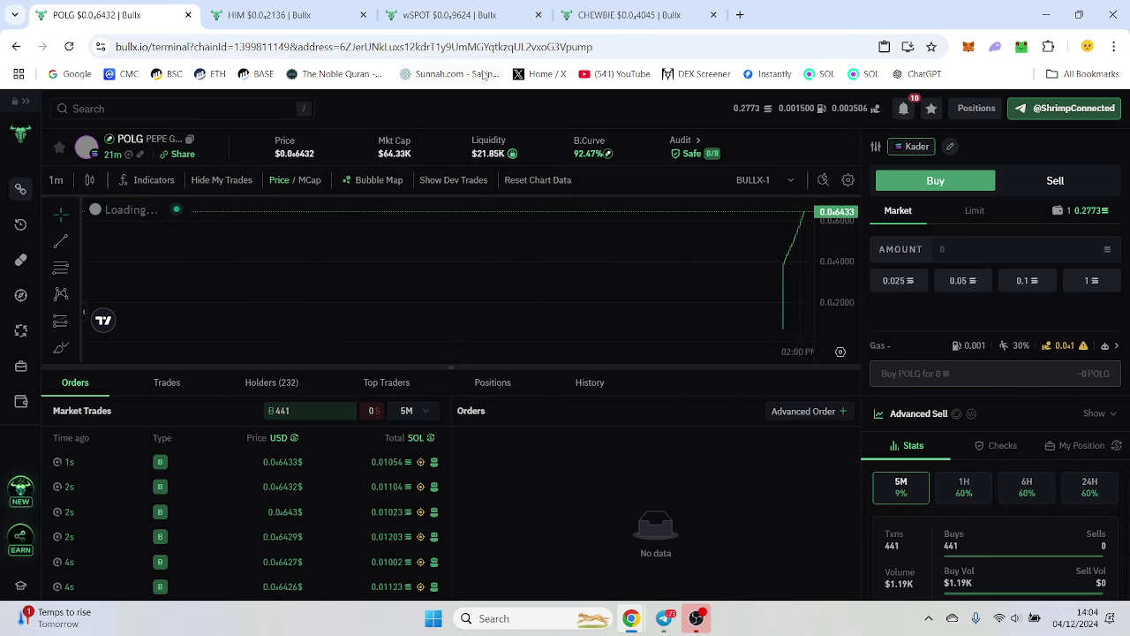
Switch HIM's chart to 1-minute candles, then return the first tab to Pump Vision
left_click(448, 7)
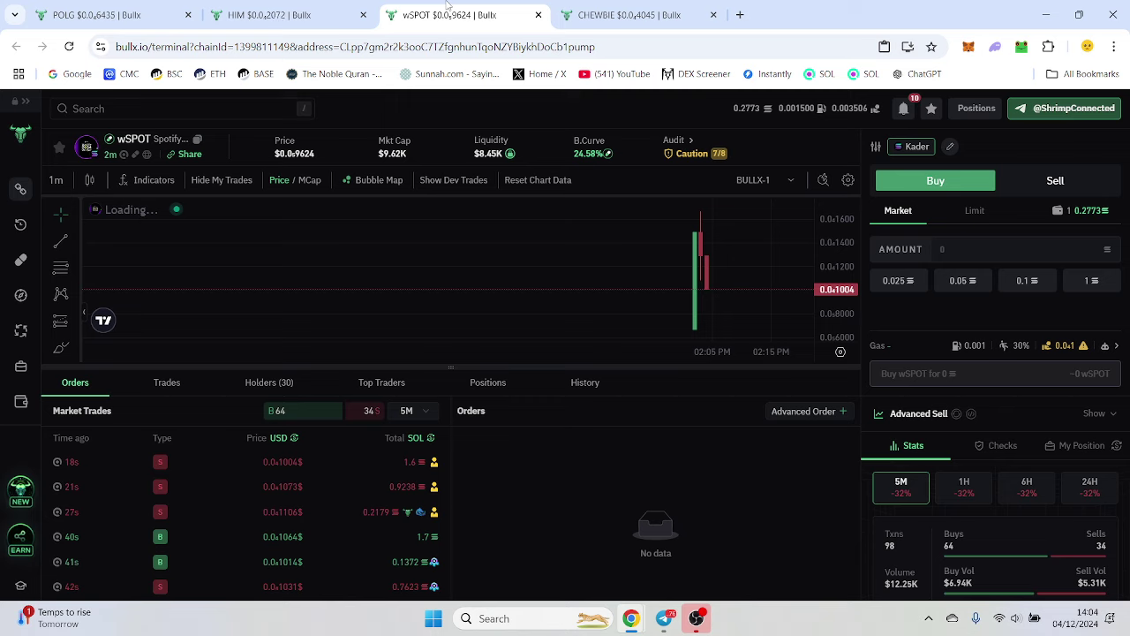
left_click(323, 7)
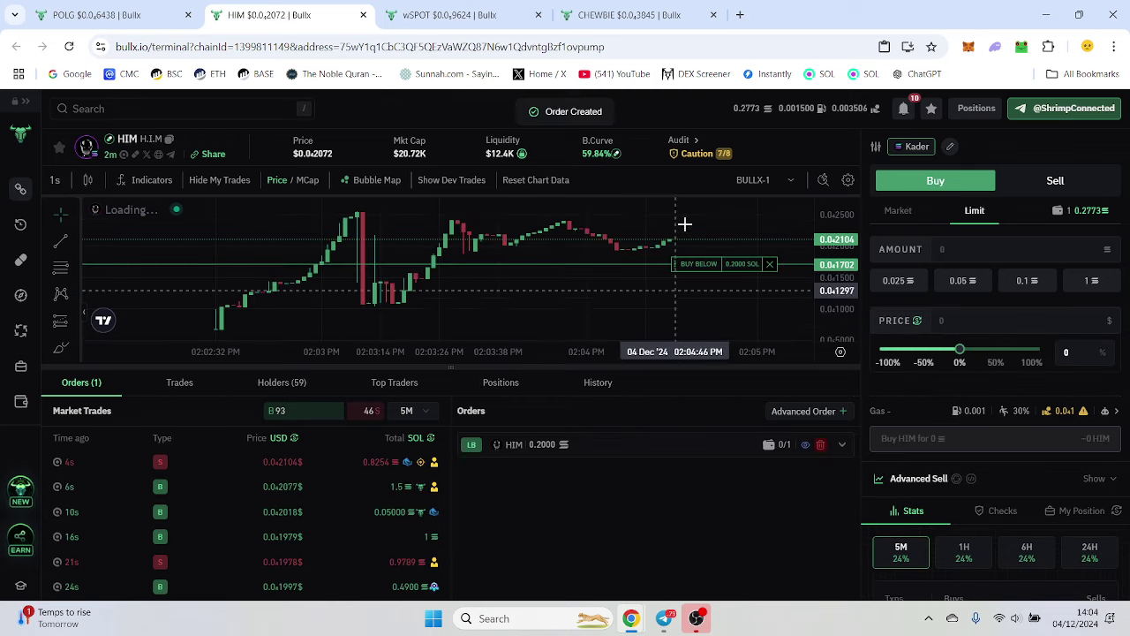
left_click(450, 7)
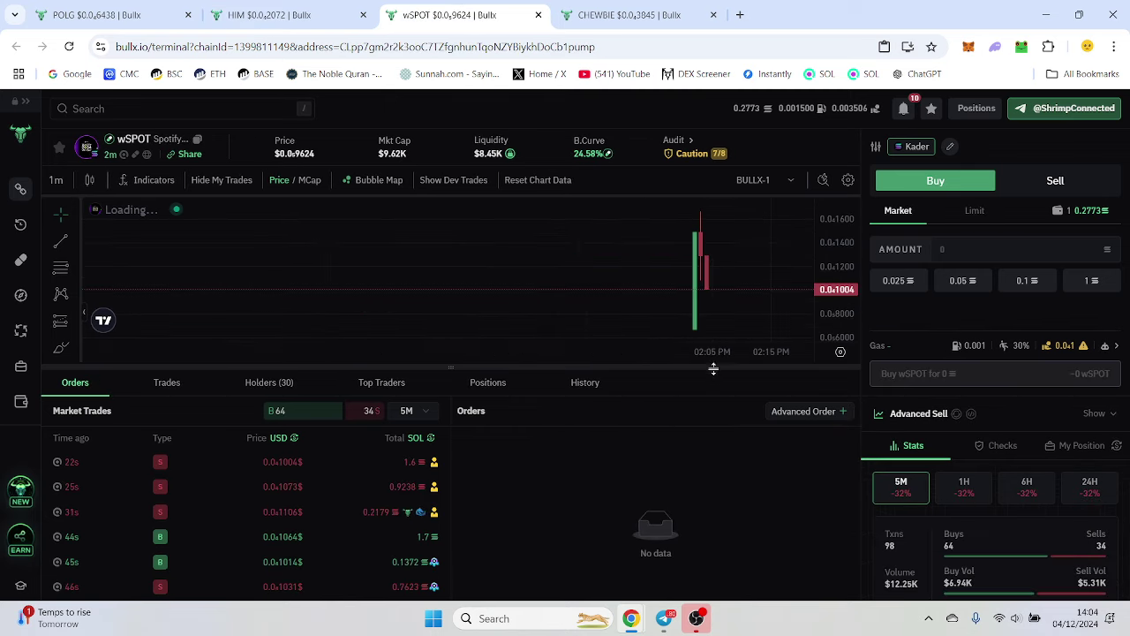
left_click(623, 15)
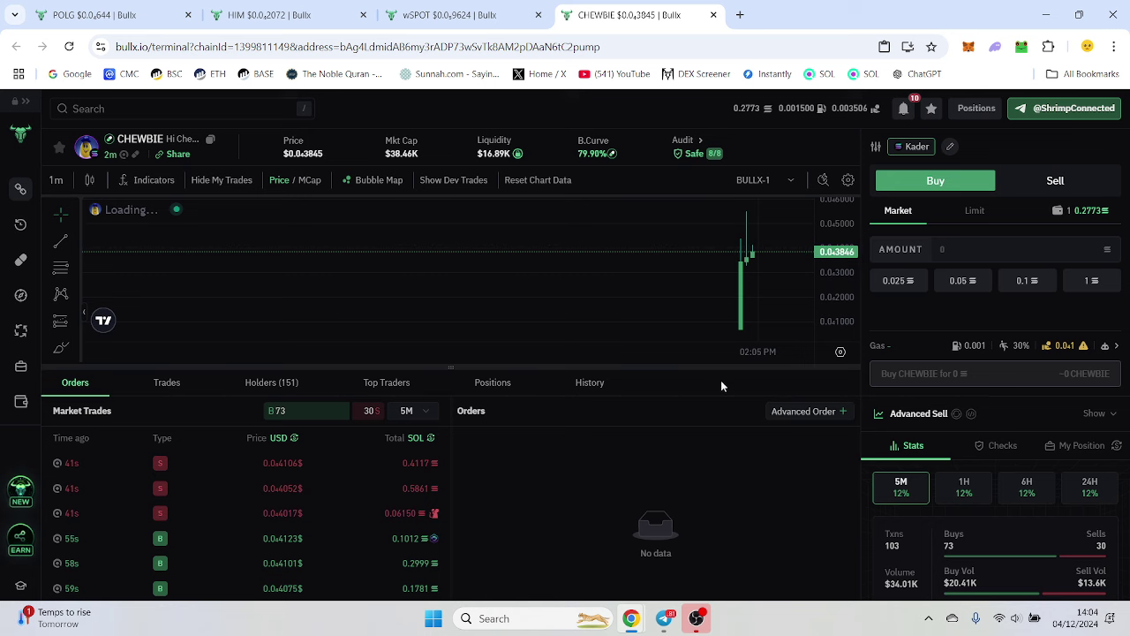
left_click(282, 15)
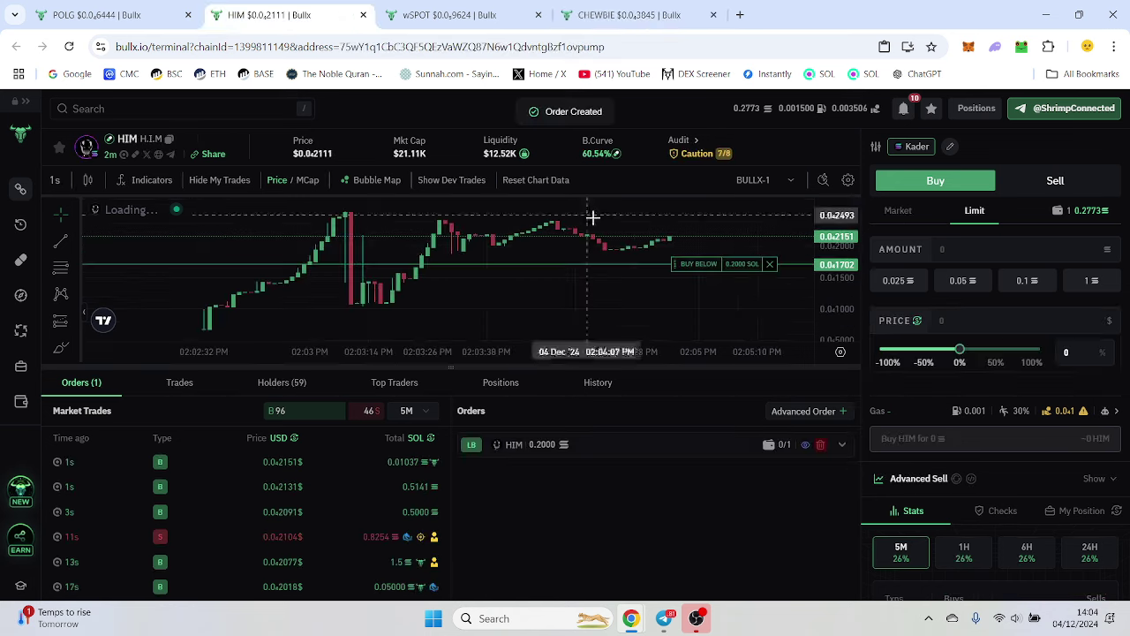
left_click(55, 180)
left_click(70, 274)
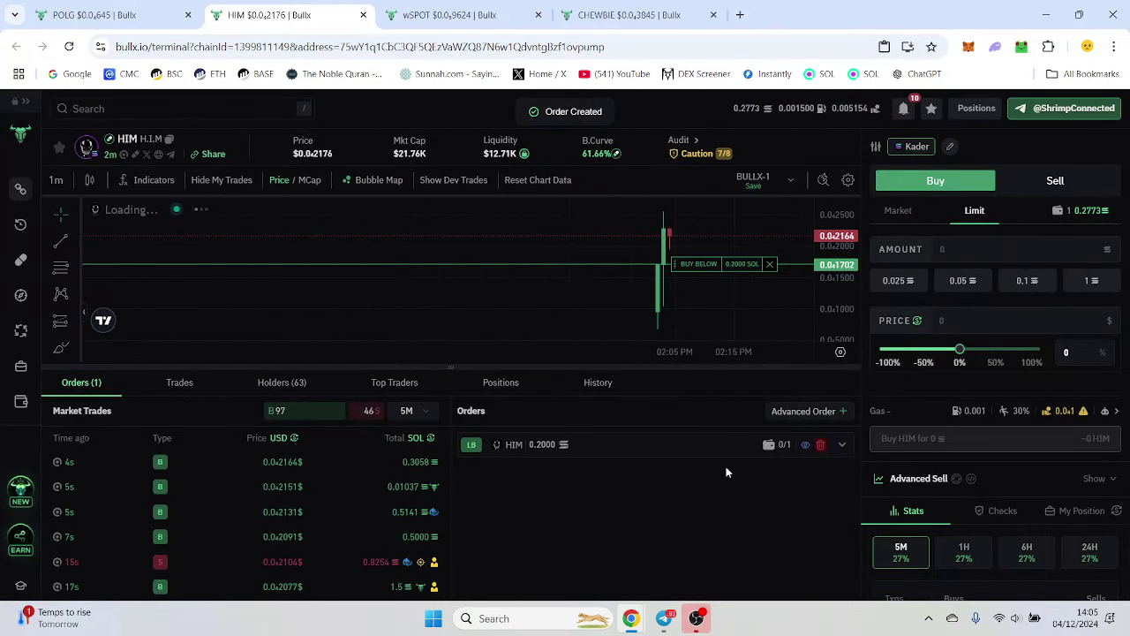
left_click(56, 7)
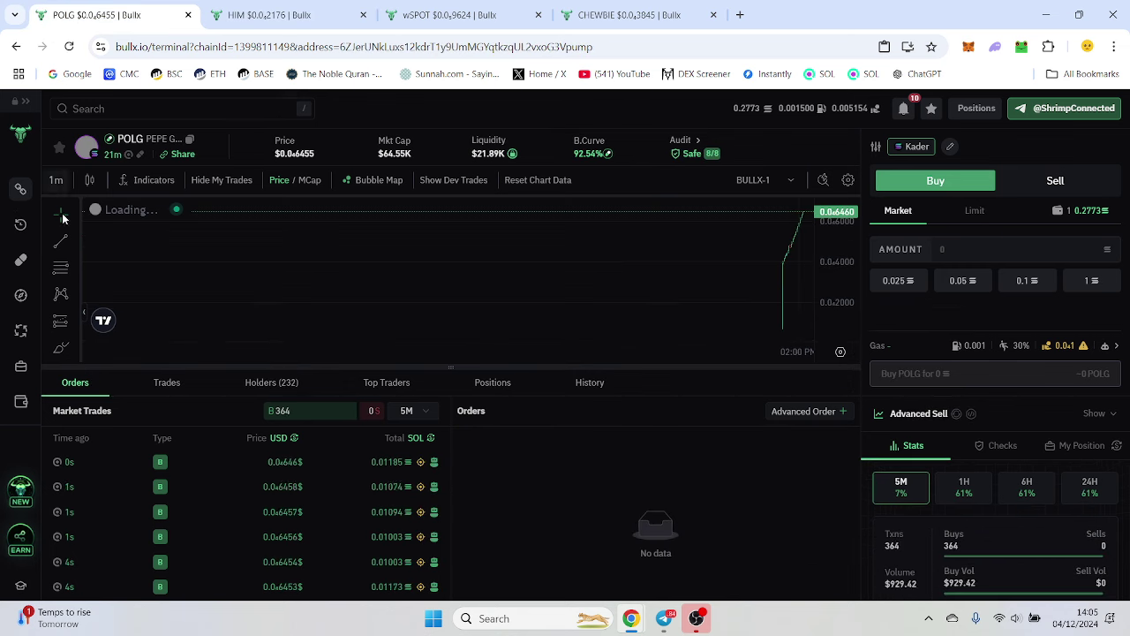
left_click(20, 262)
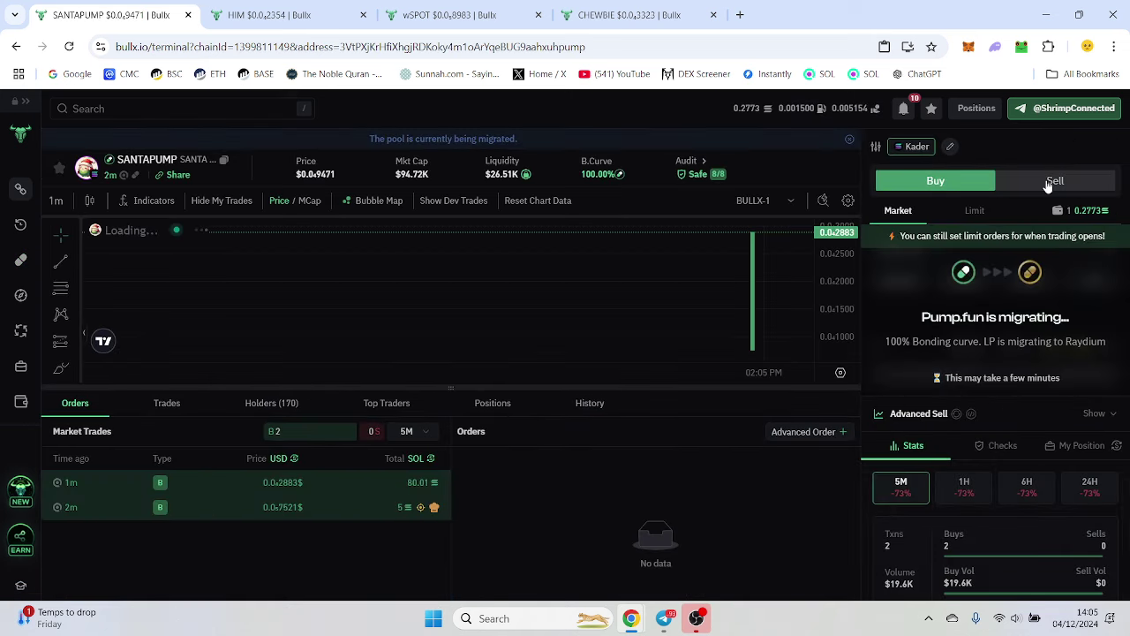
Try a SANTAPUMP limit buy 24% below market, then go back to the Pump Vision token lists
left_click(974, 212)
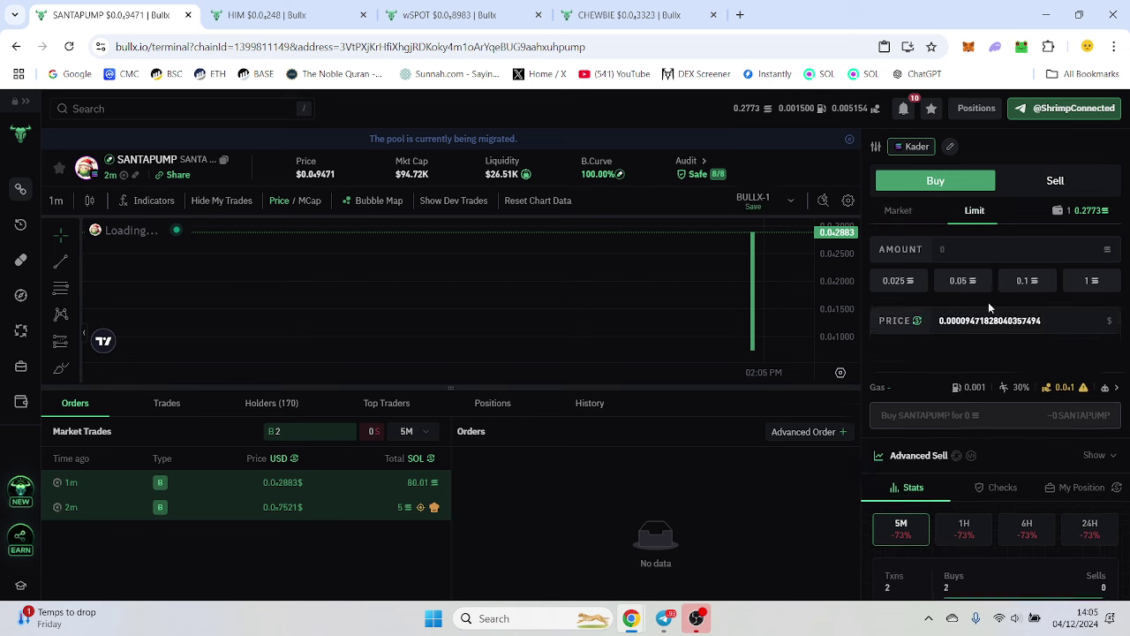
left_click_drag(963, 355, 943, 355)
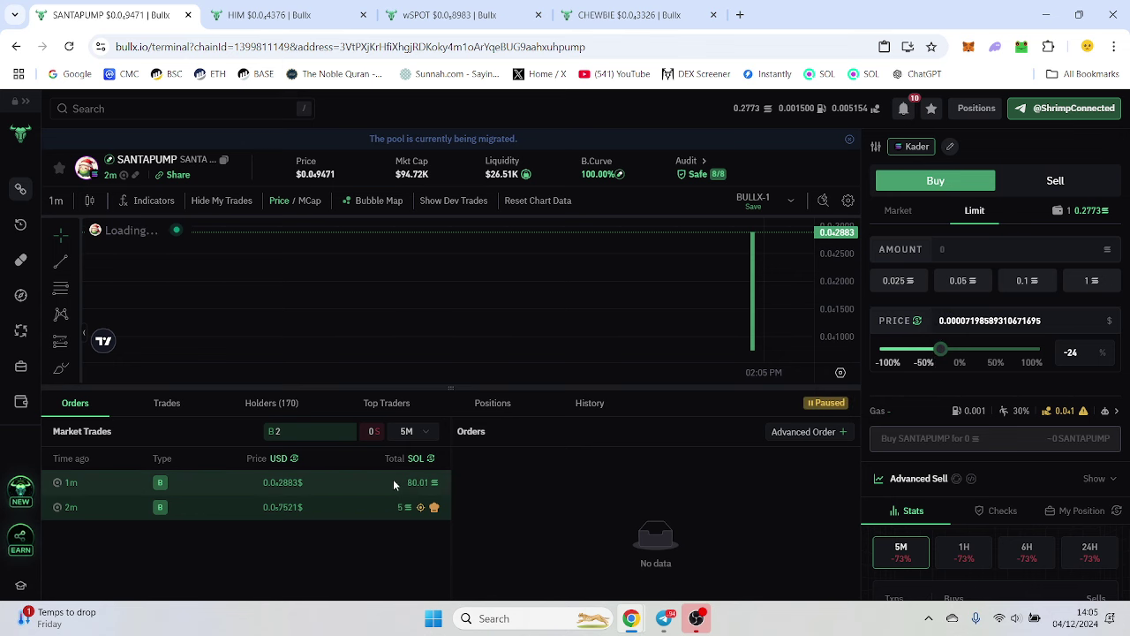
left_click(22, 264)
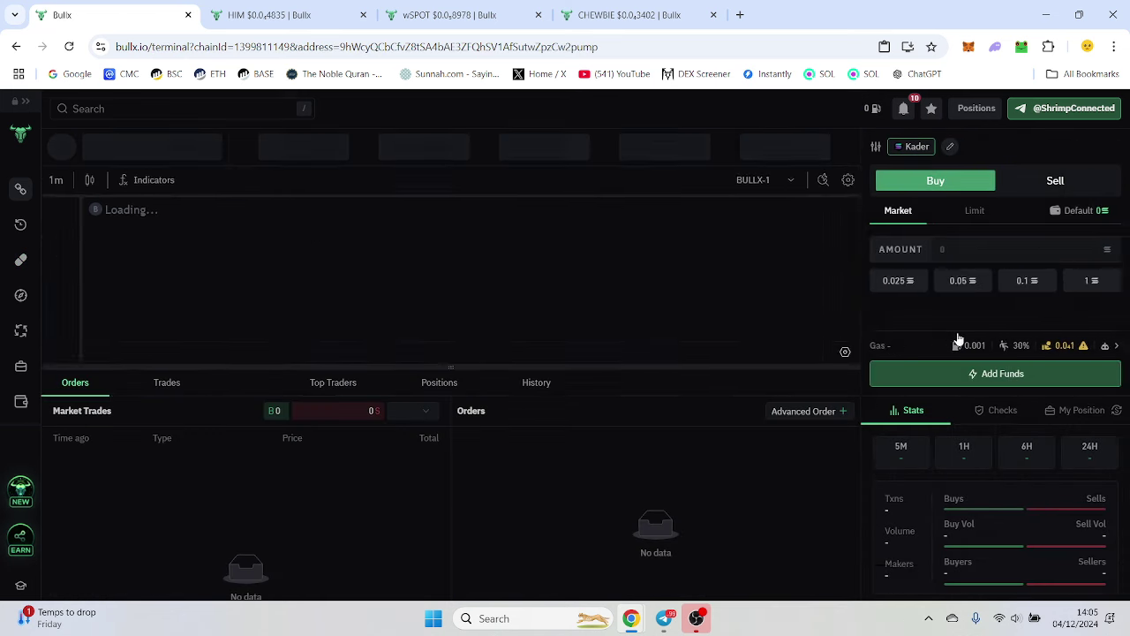
Make the PANGO order a limit buy priced 44% below market
left_click(979, 214)
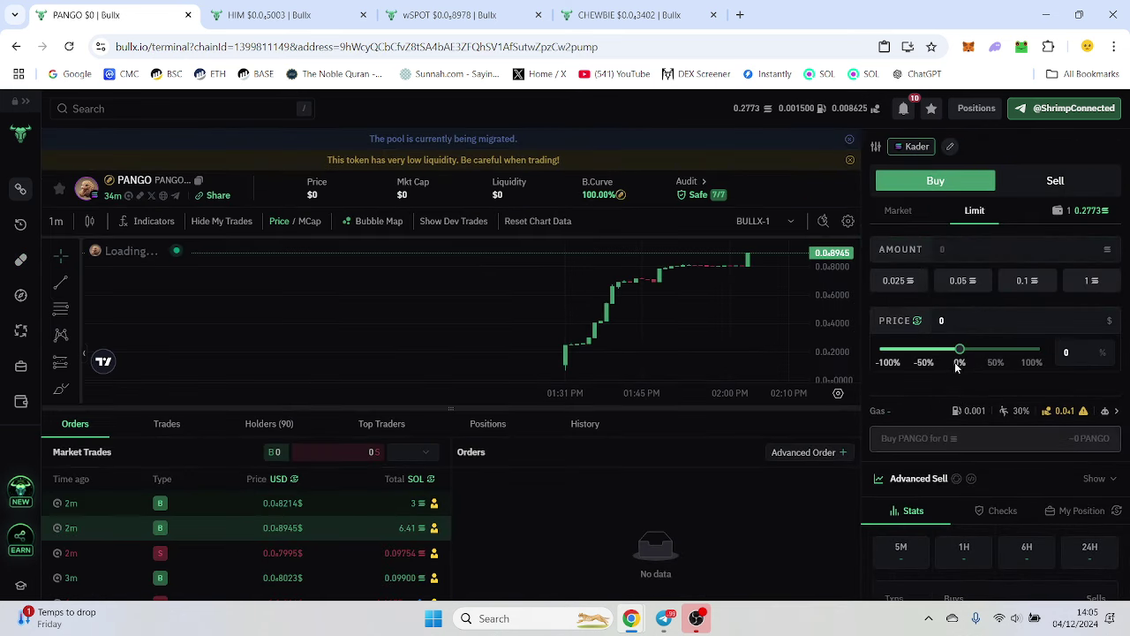
left_click_drag(959, 352, 938, 354)
left_click(953, 322)
type(".2")
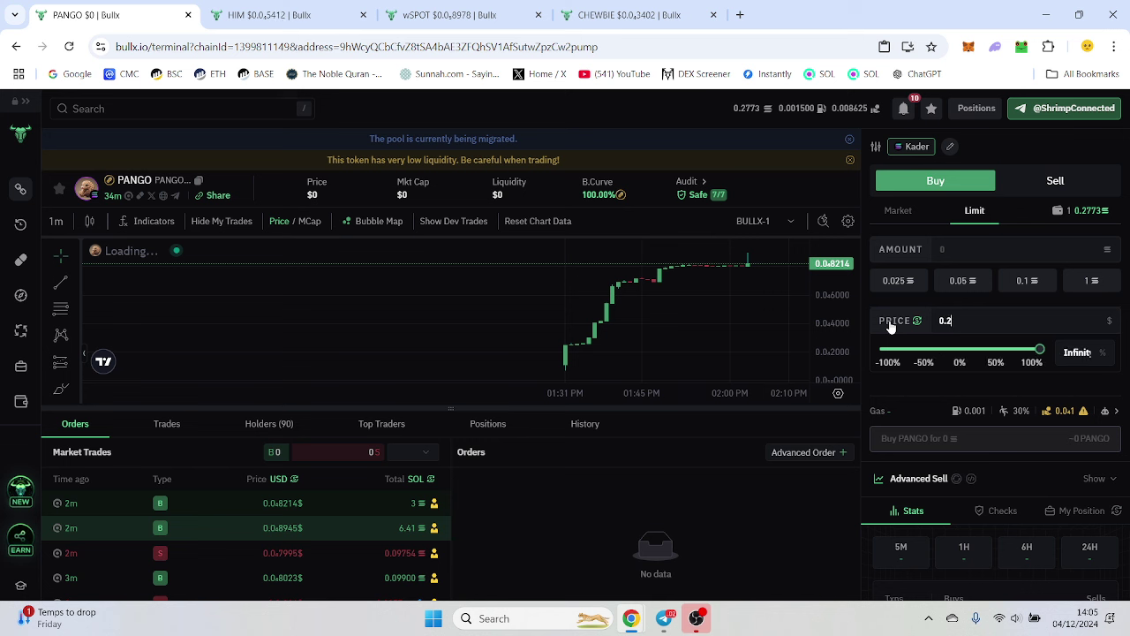
left_click_drag(1047, 353, 924, 351)
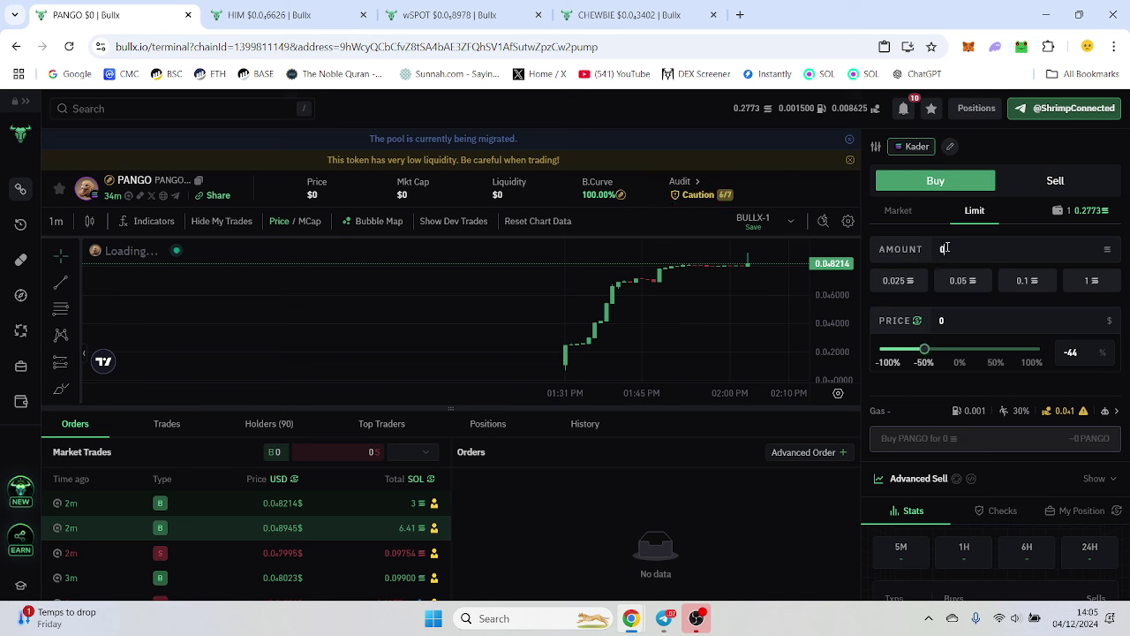
Submit a 0.2 SOL limit buy for PANGO, which fails with an Unknown error
type(".2")
left_click(975, 439)
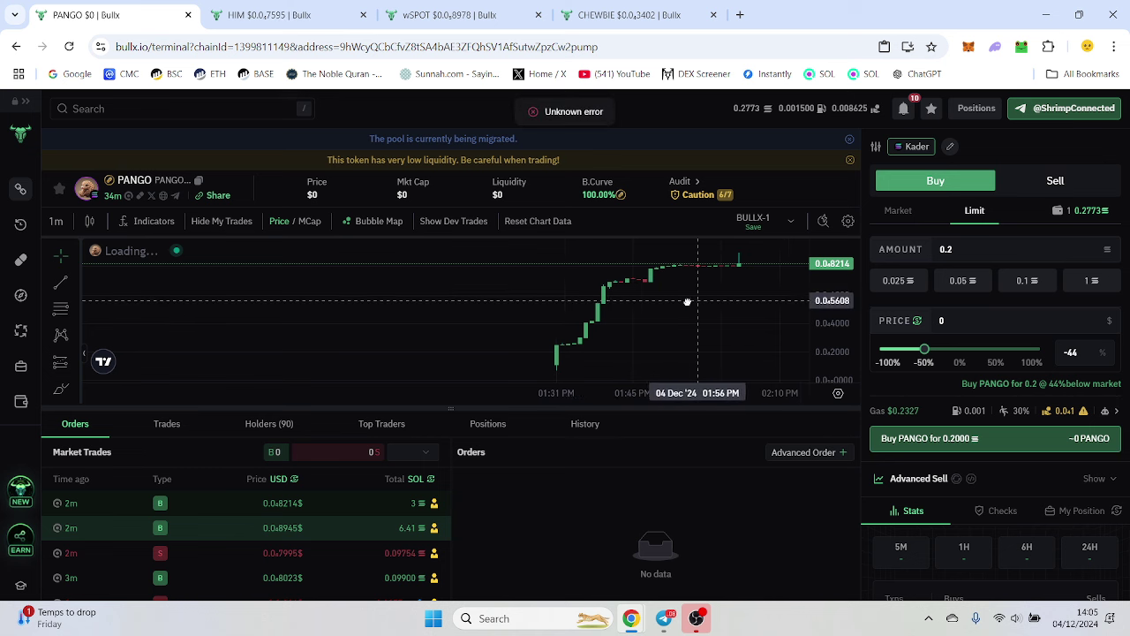
left_click_drag(689, 303, 641, 300)
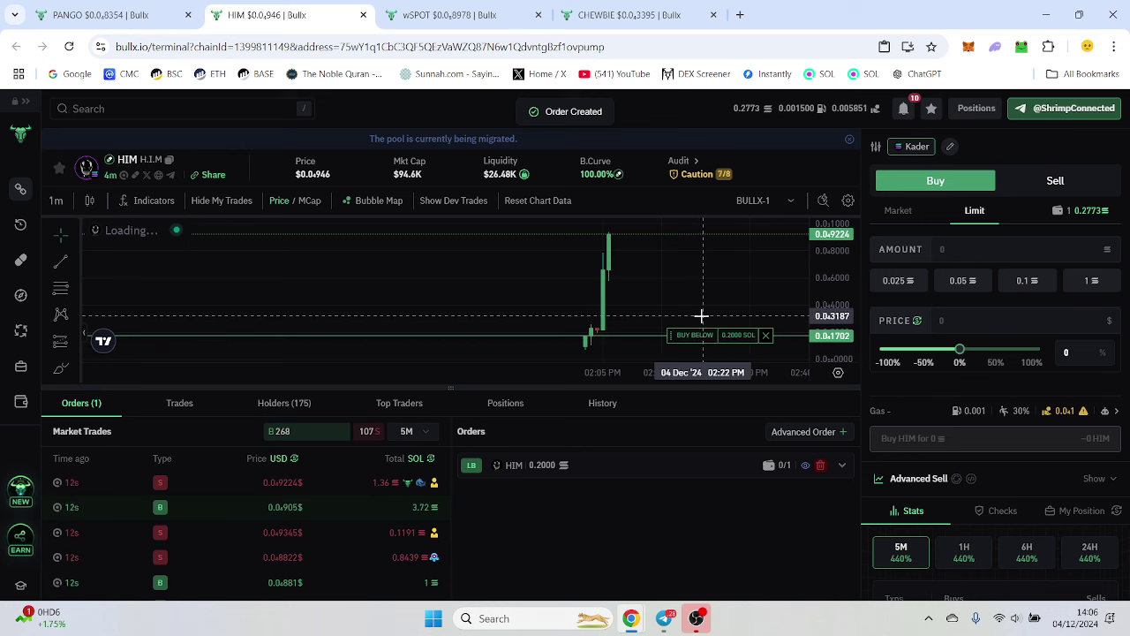
left_click(460, 14)
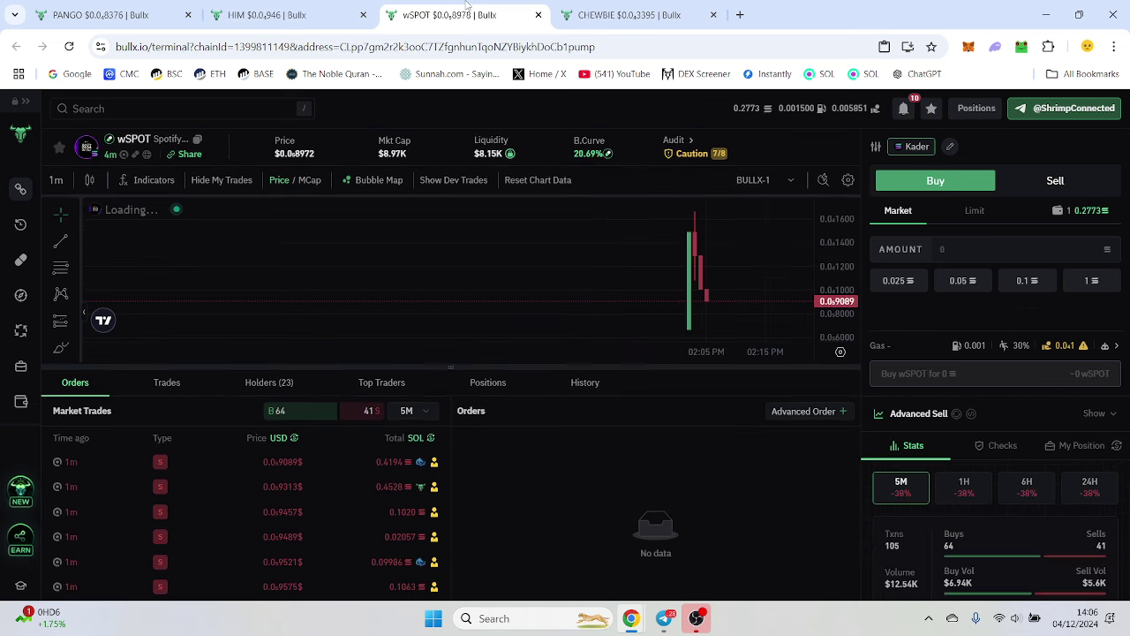
left_click(609, 7)
left_click(459, 14)
left_click(307, 8)
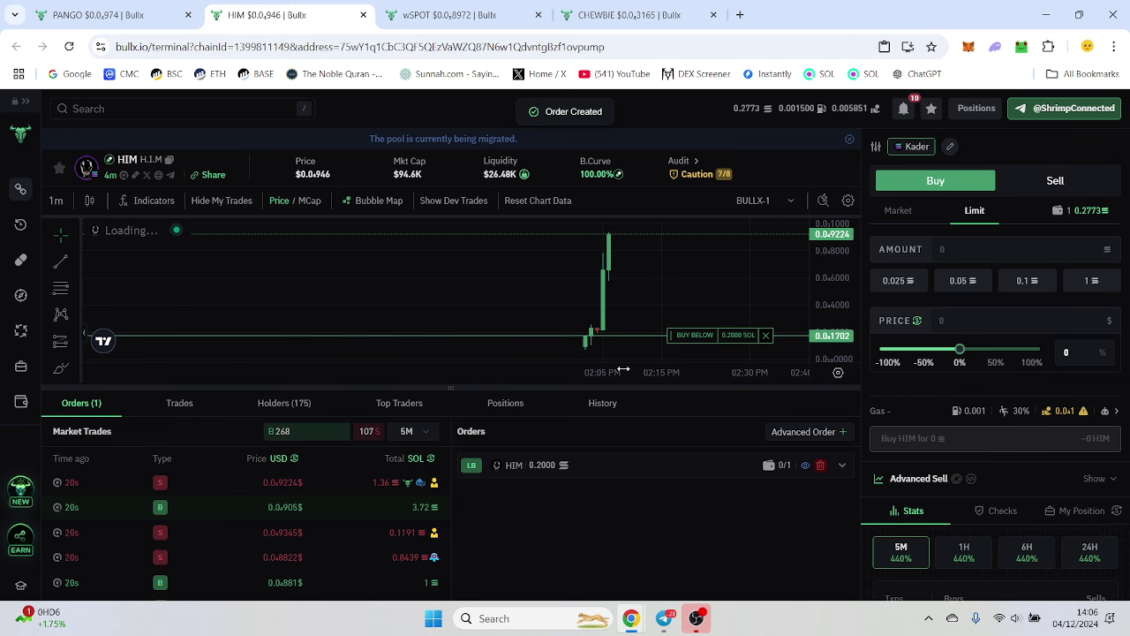